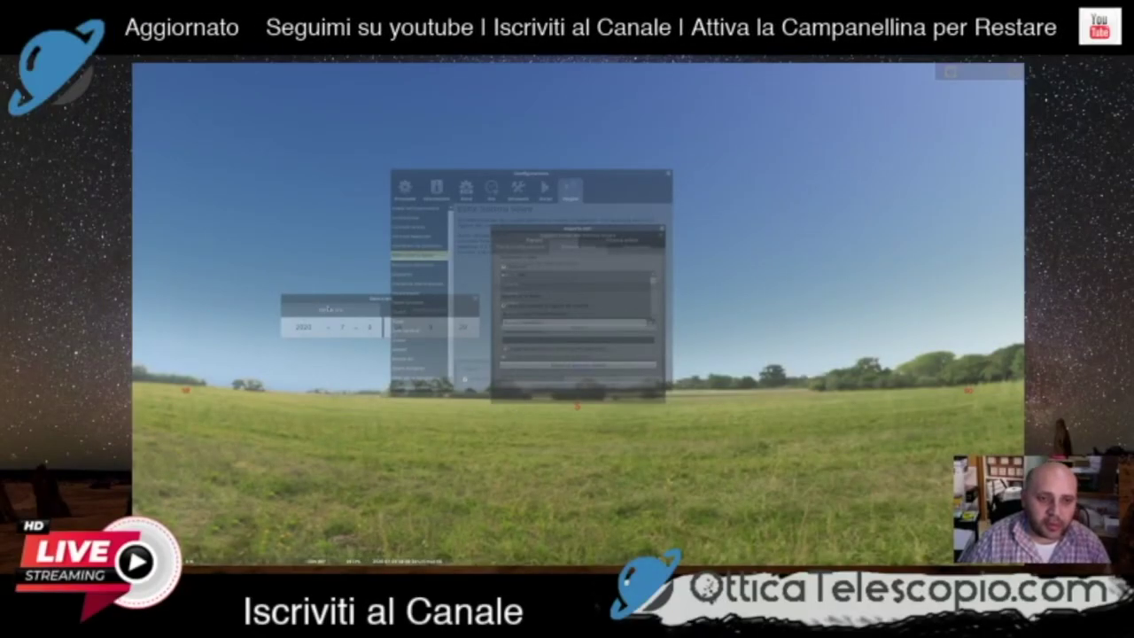
# Close the open date and time, configuration, data import and Solar System minor bodies windows to clear the sky view.
pyautogui.moveTo(329, 300); pyautogui.dragTo(281, 287)
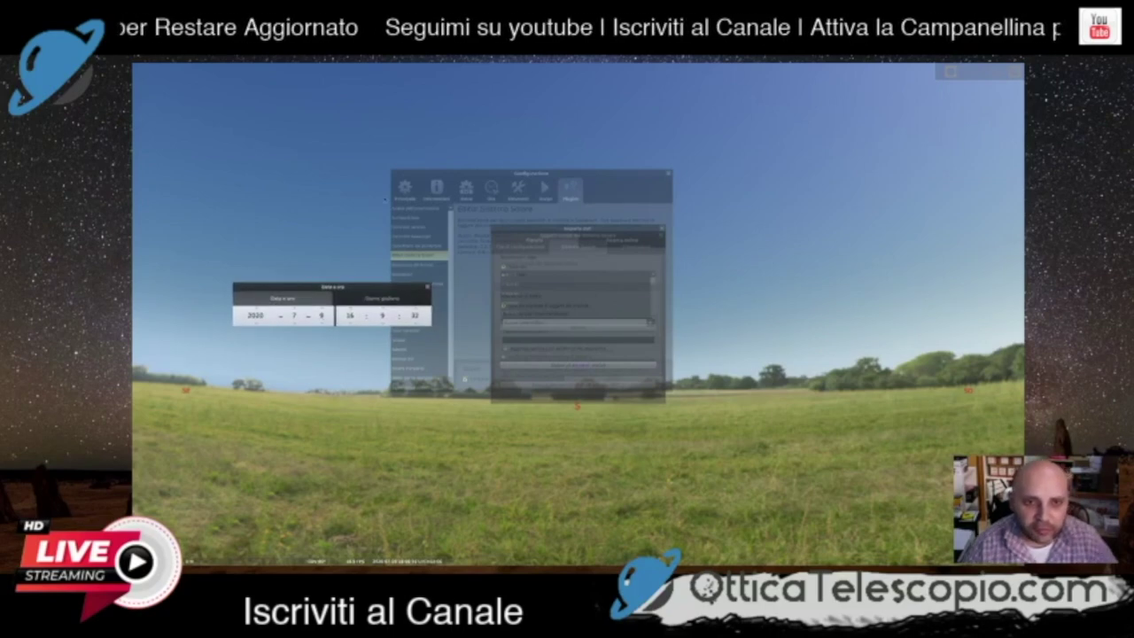
pyautogui.moveTo(434, 173); pyautogui.dragTo(603, 162)
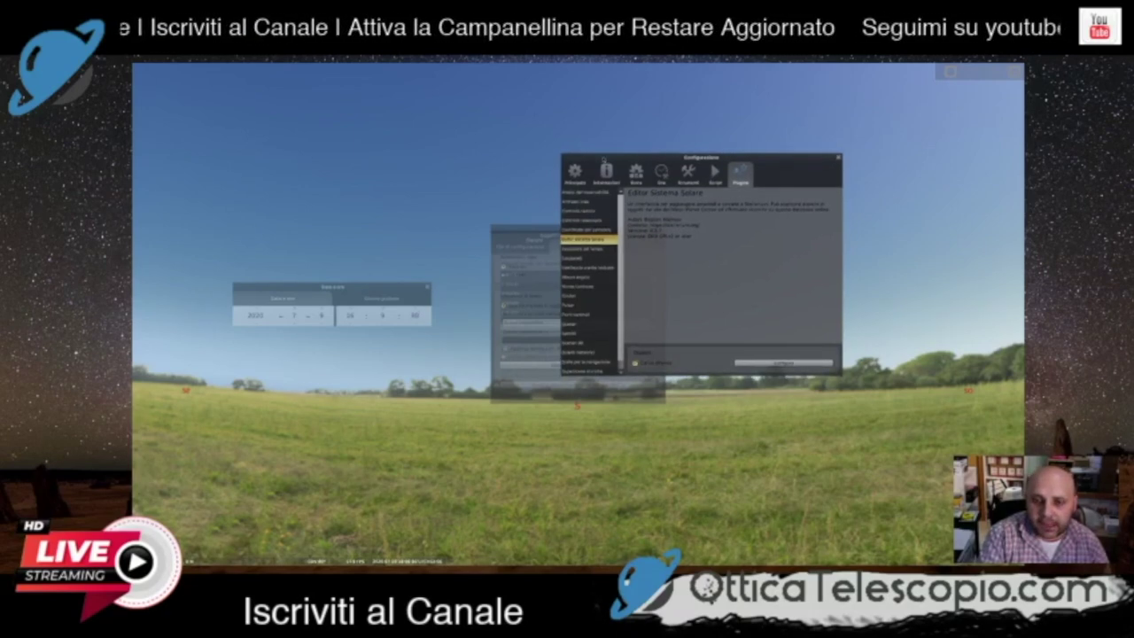
pyautogui.moveTo(604, 161); pyautogui.dragTo(671, 154)
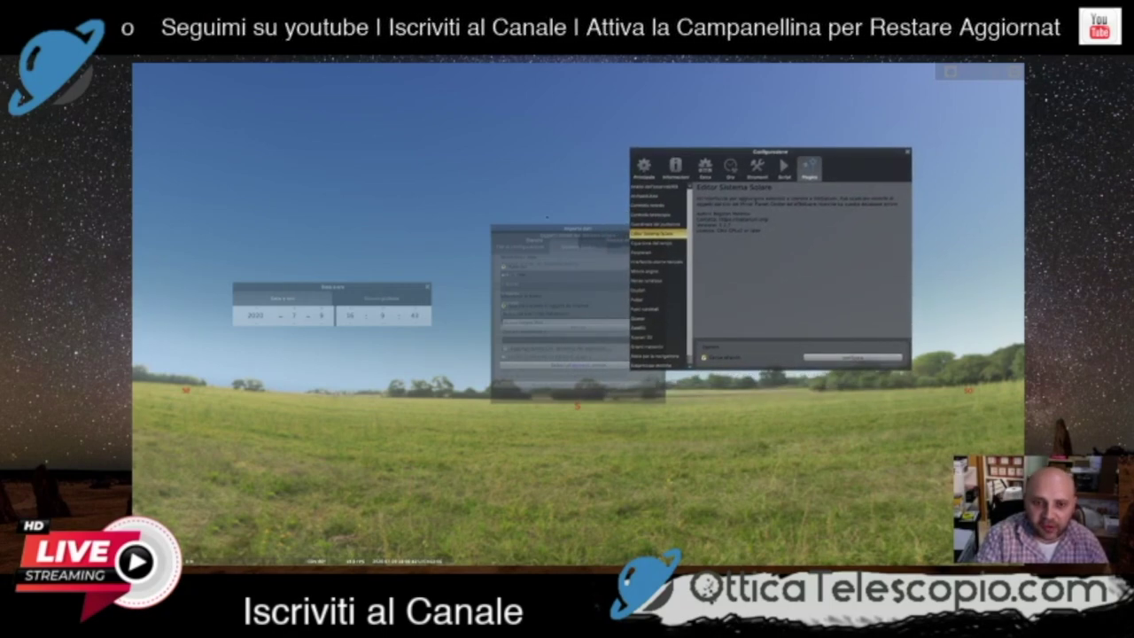
pyautogui.moveTo(525, 229); pyautogui.dragTo(485, 224)
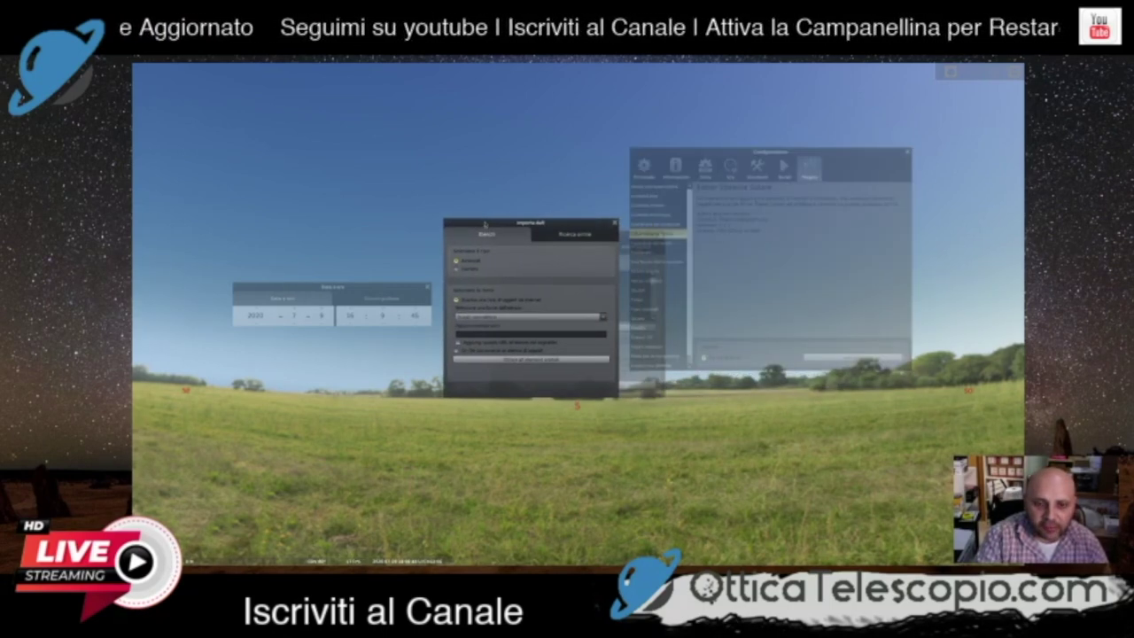
pyautogui.click(616, 223)
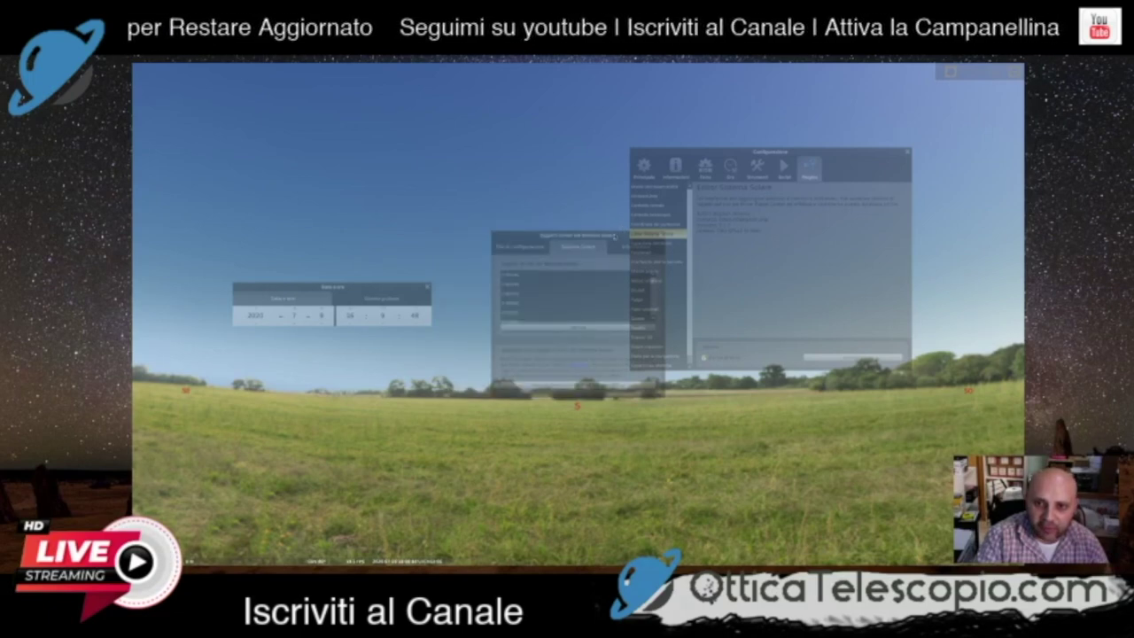
pyautogui.click(662, 237)
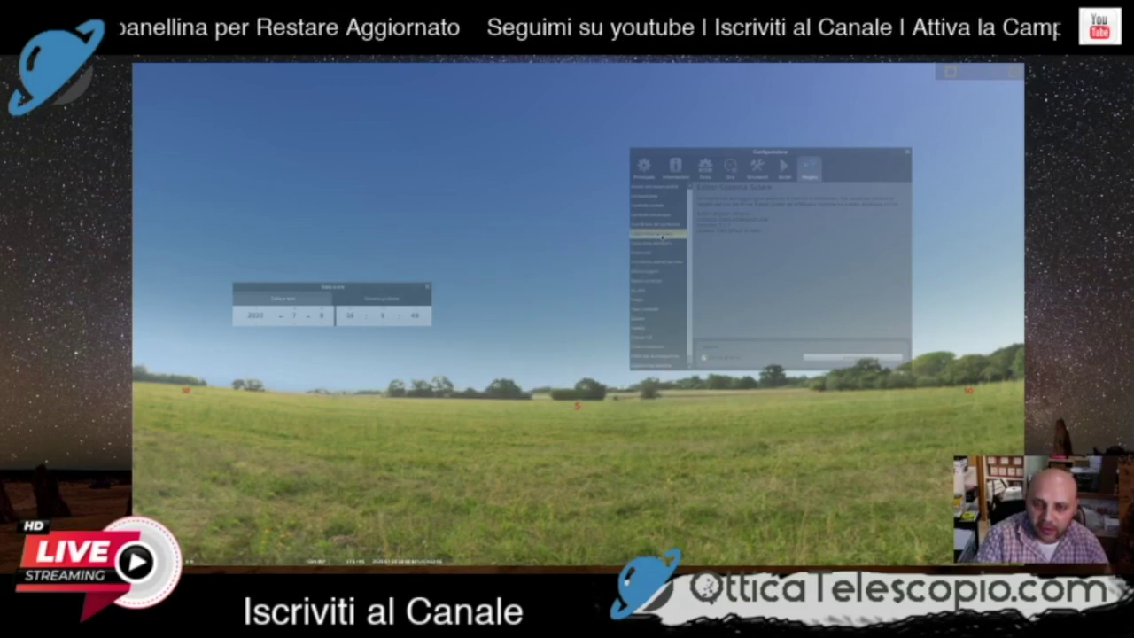
pyautogui.click(908, 152)
pyautogui.click(907, 152)
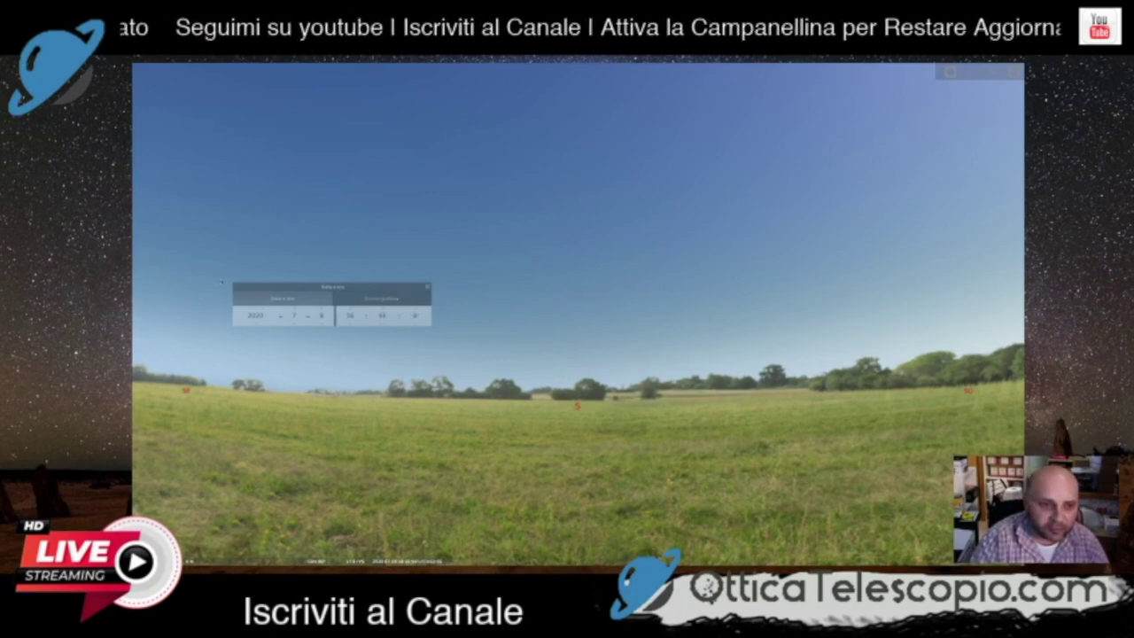
pyautogui.click(428, 288)
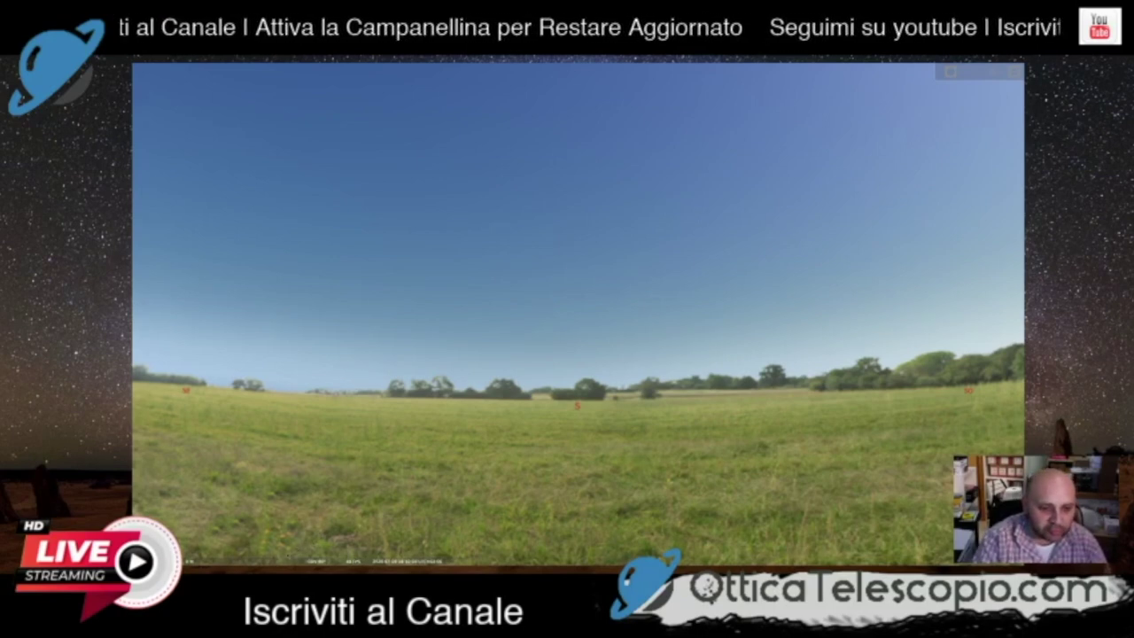
# Open the configuration of the Solar System Editor plugin and start importing orbital elements for new minor bodies.
pyautogui.moveTo(145, 511)
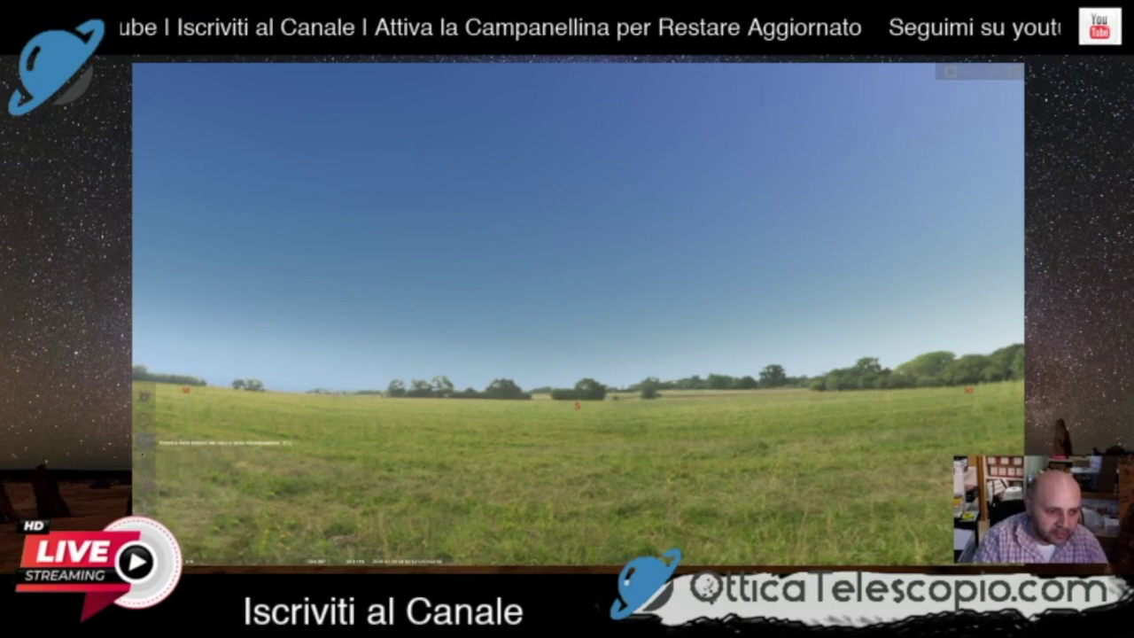
pyautogui.click(144, 488)
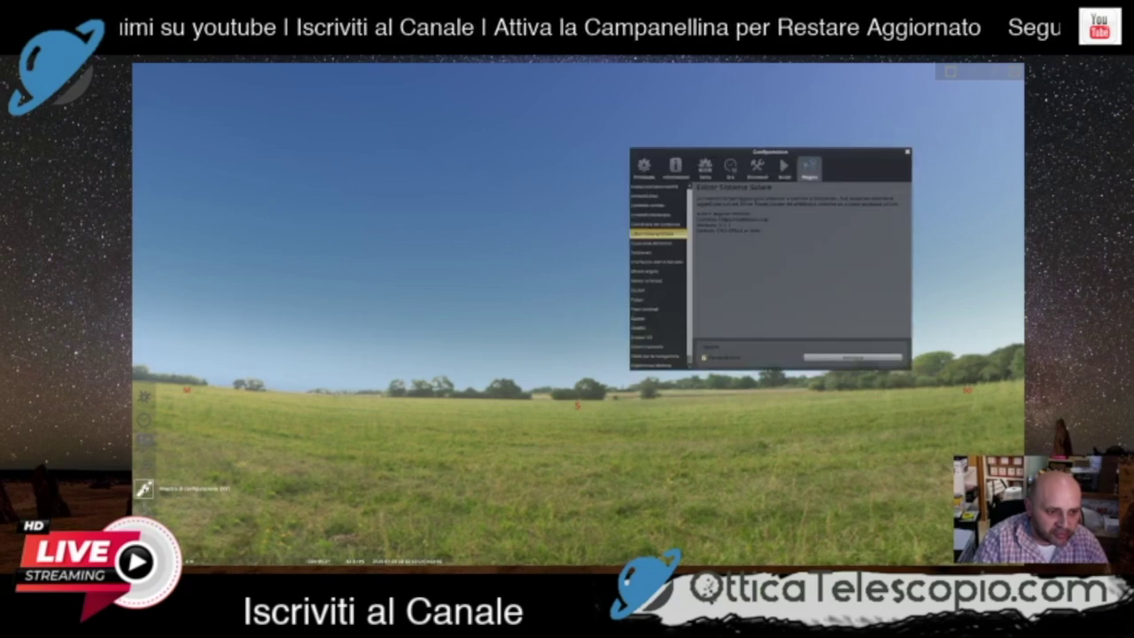
pyautogui.scroll(-1, 610, 342)
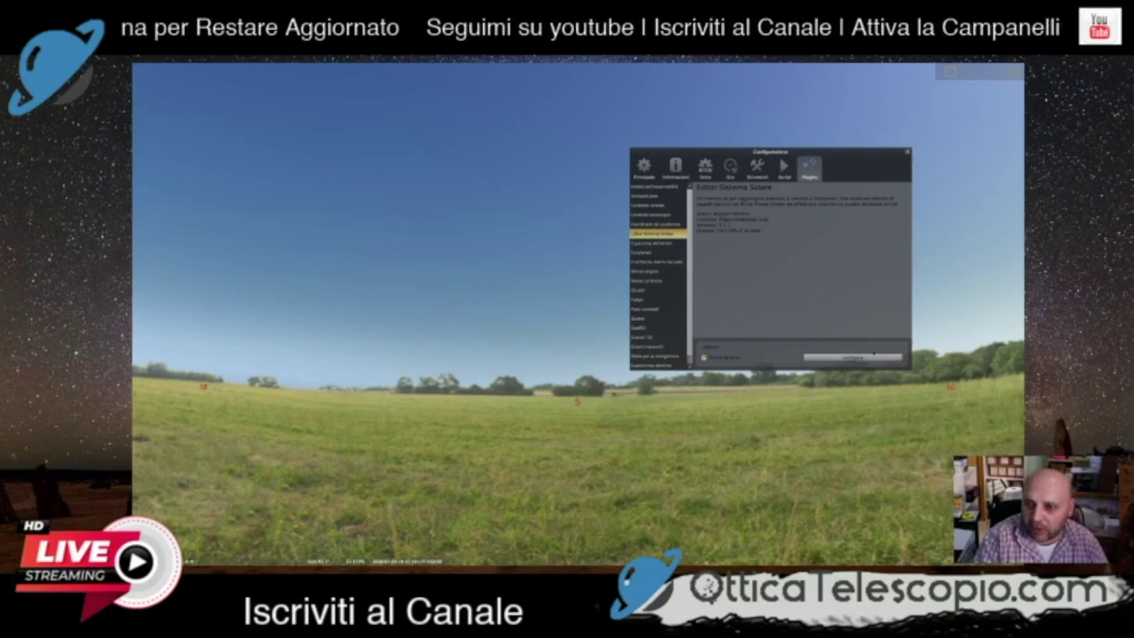
pyautogui.click(876, 358)
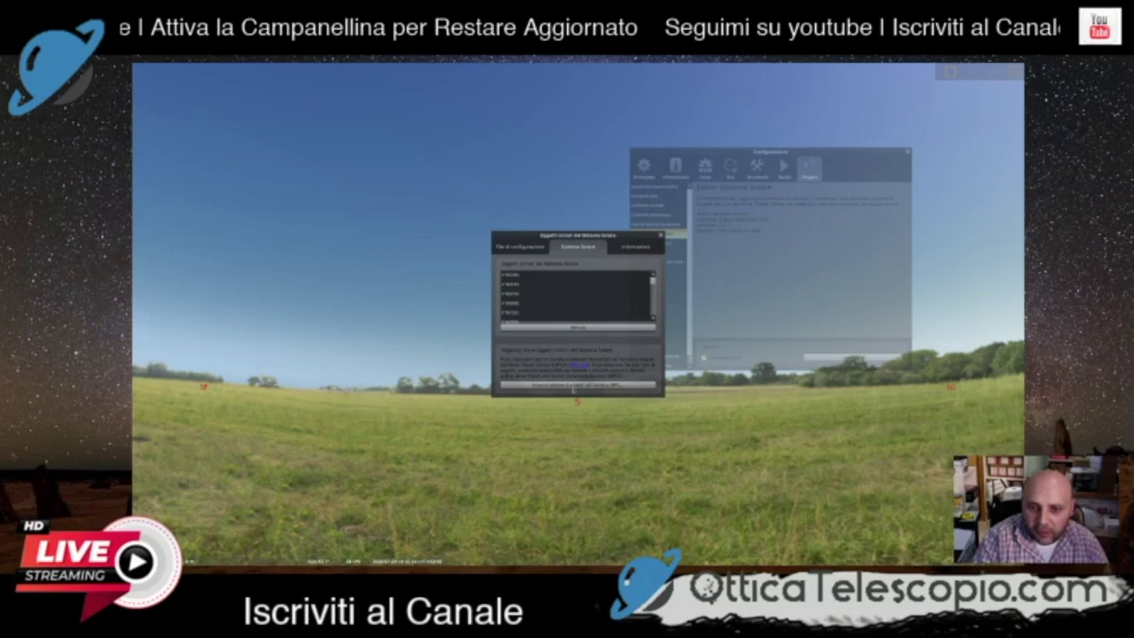
pyautogui.click(578, 384)
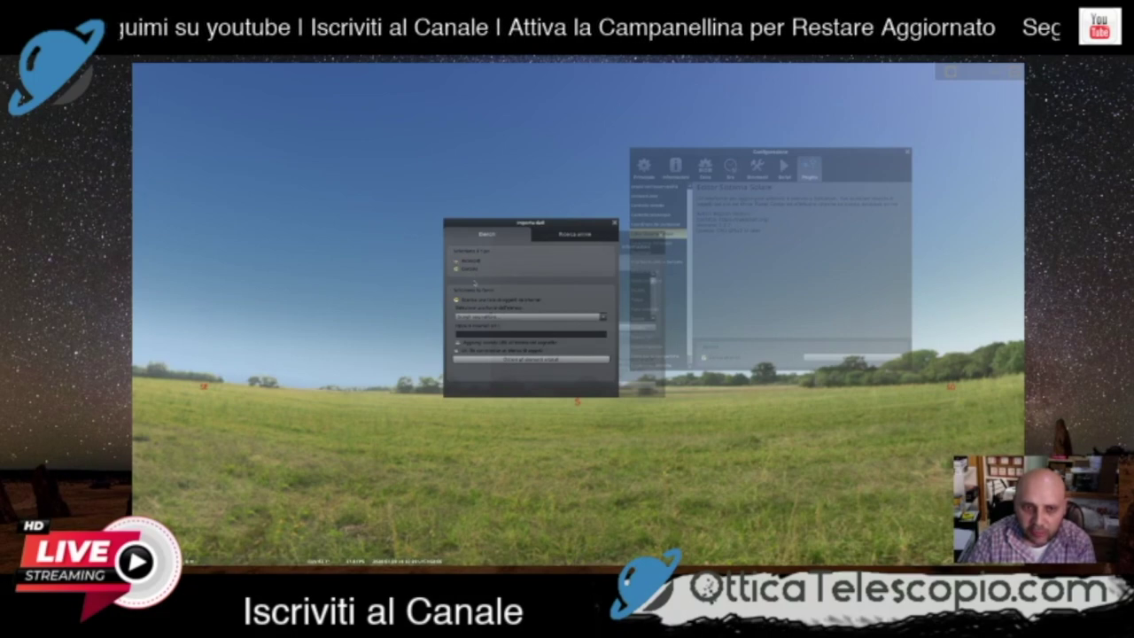
# Retrieve comet orbital elements from the Gideon van Buitenen: comets source, mark every listed comet and add them.
pyautogui.click(604, 316)
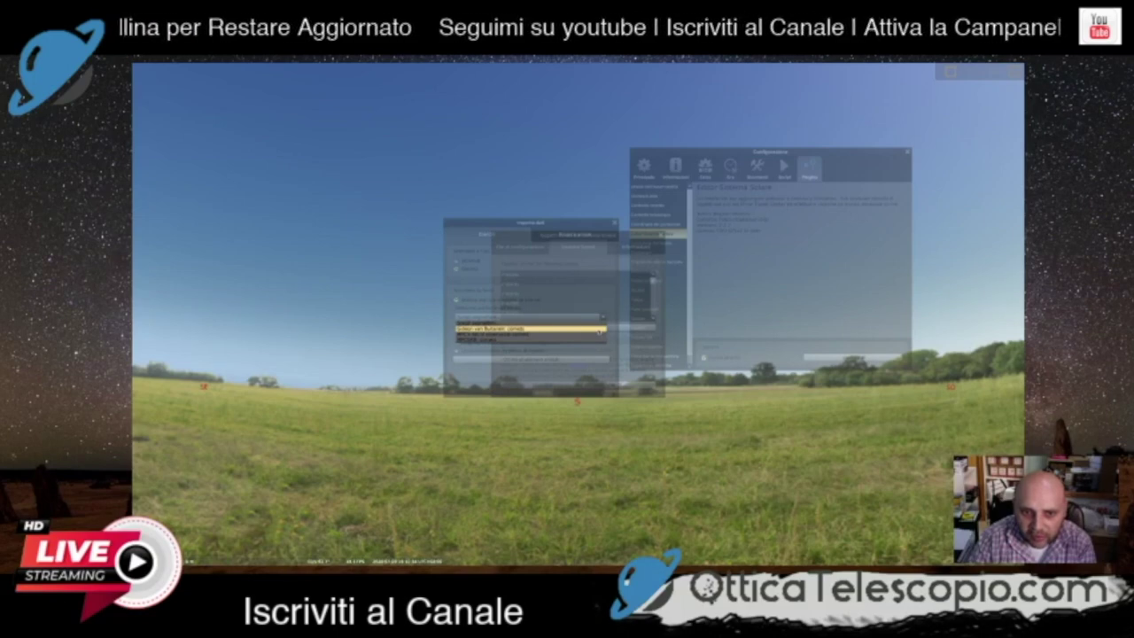
pyautogui.click(599, 331)
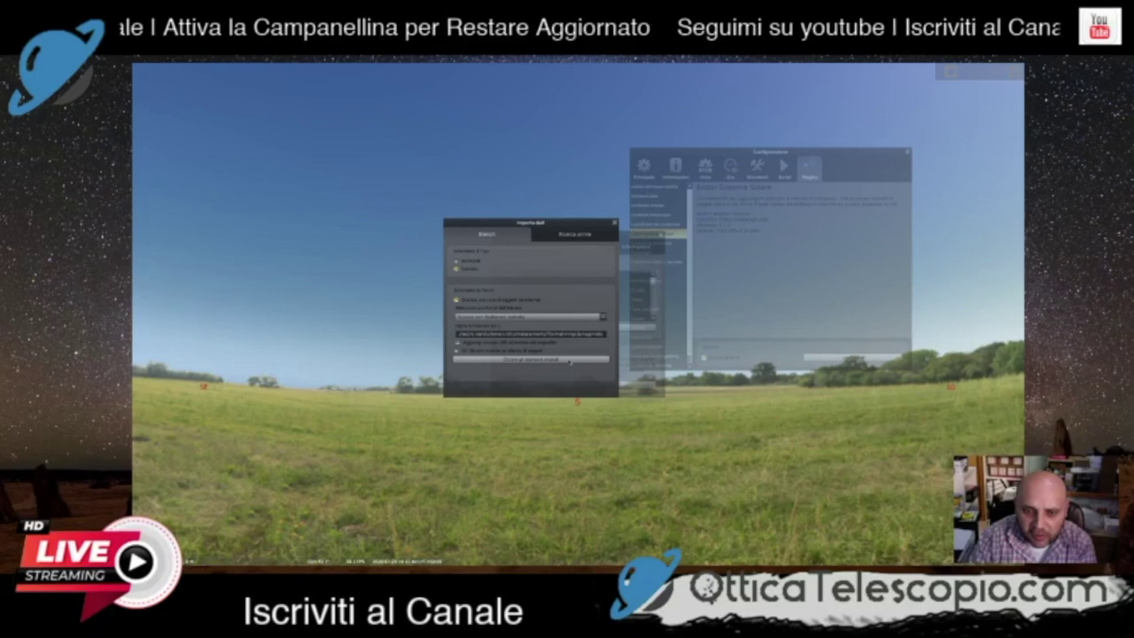
pyautogui.click(570, 360)
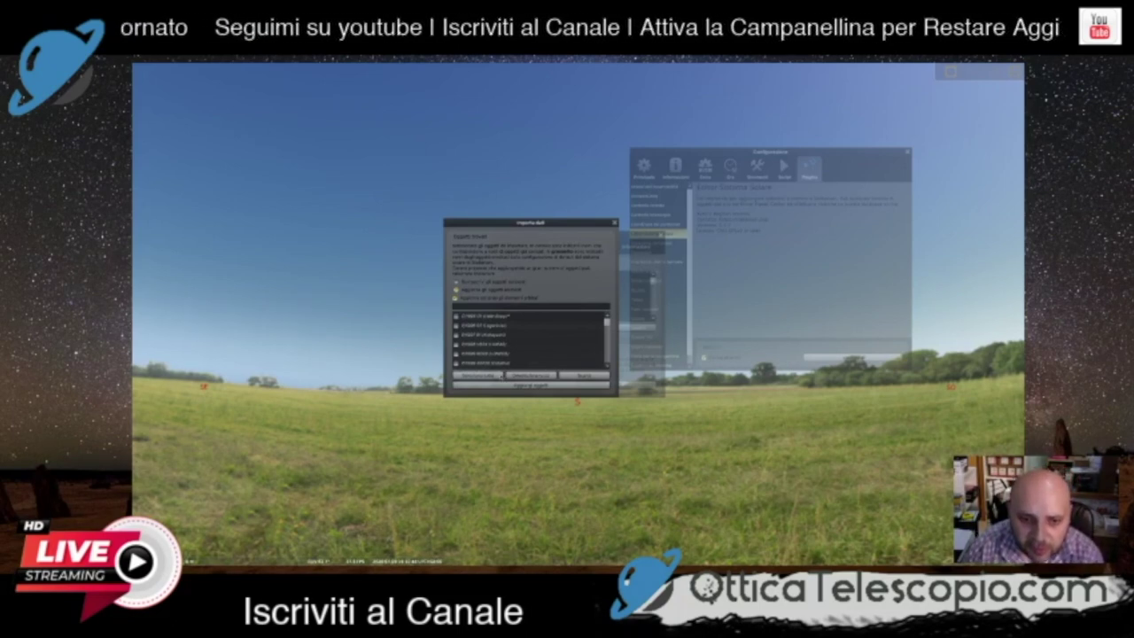
pyautogui.click(483, 375)
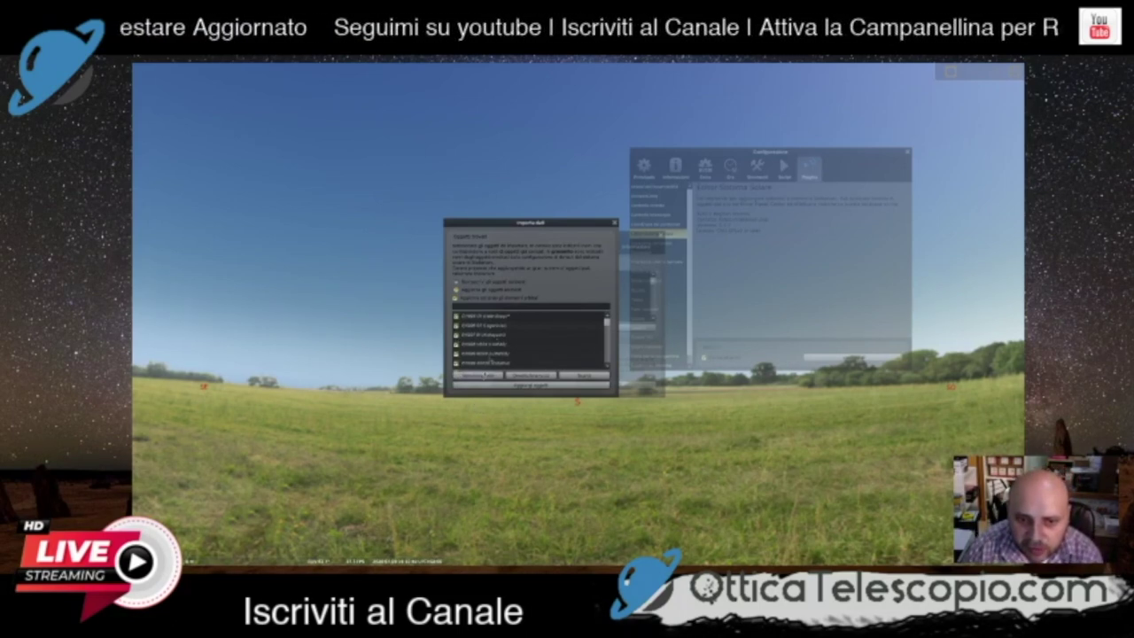
pyautogui.click(531, 386)
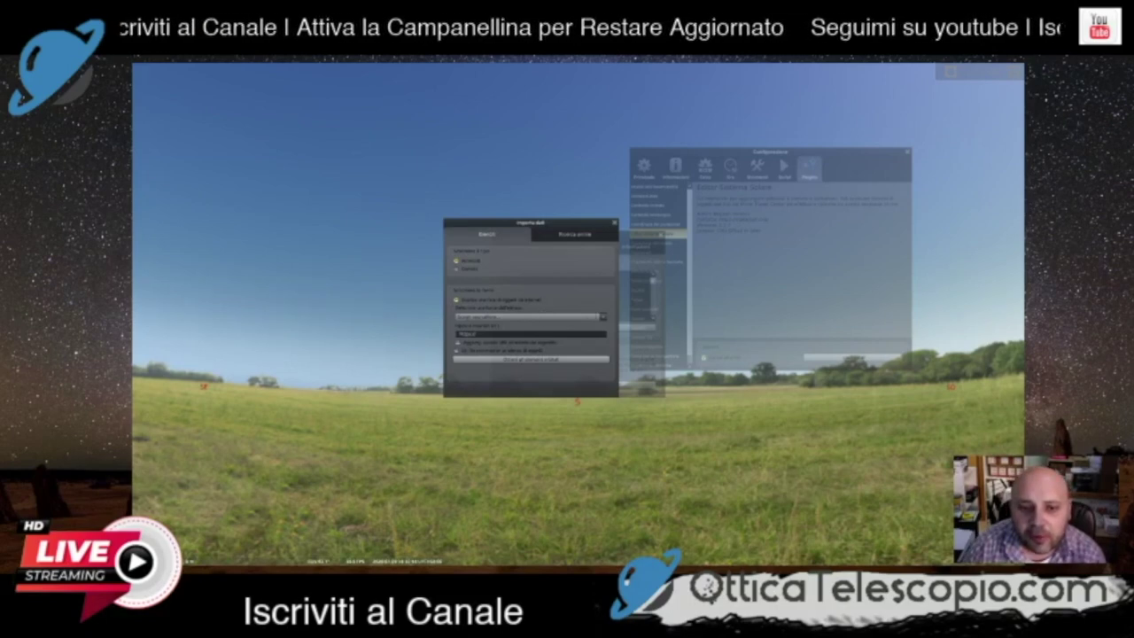
# Set the import type to comets and retrieve the orbital elements from the Gideon van Buitenen: comets source again.
pyautogui.click(603, 317)
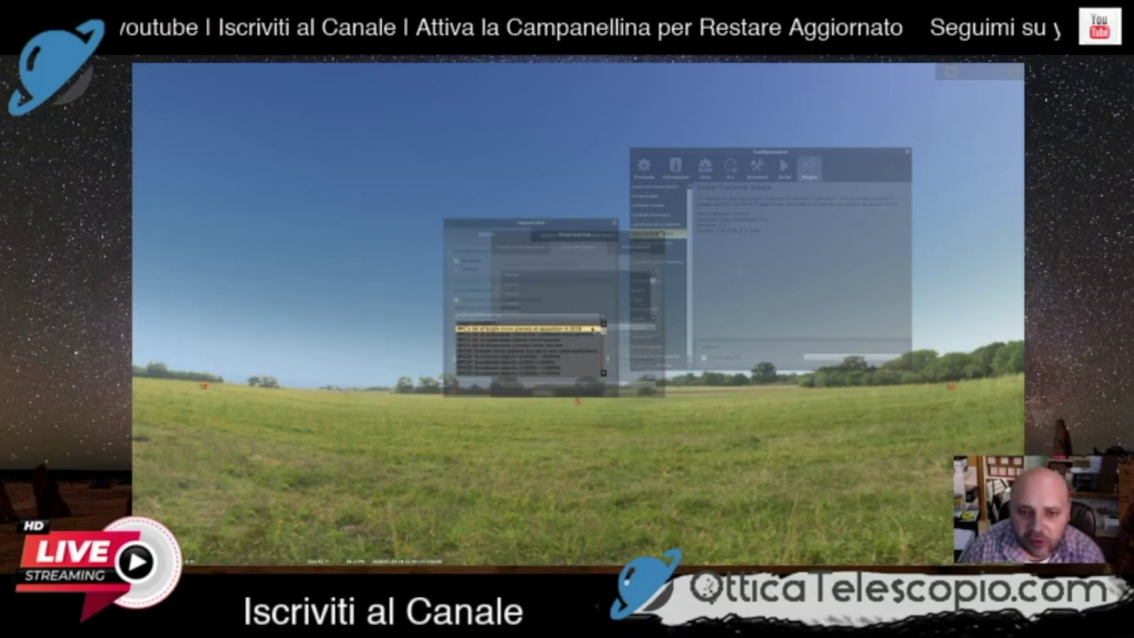
pyautogui.click(596, 309)
pyautogui.click(464, 269)
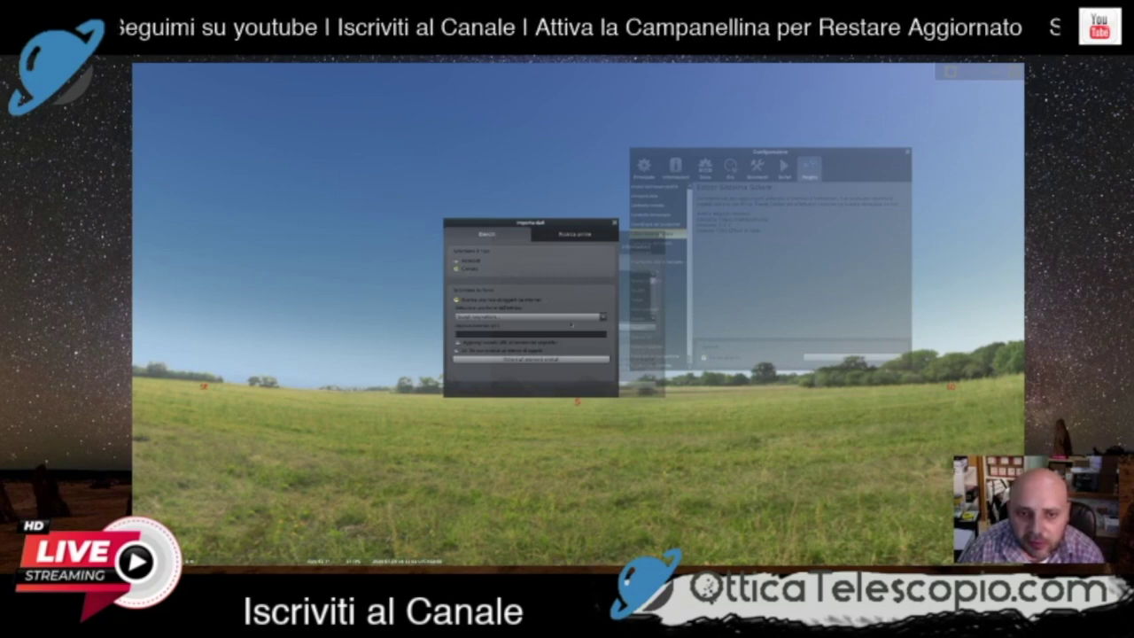
pyautogui.click(604, 318)
pyautogui.click(558, 331)
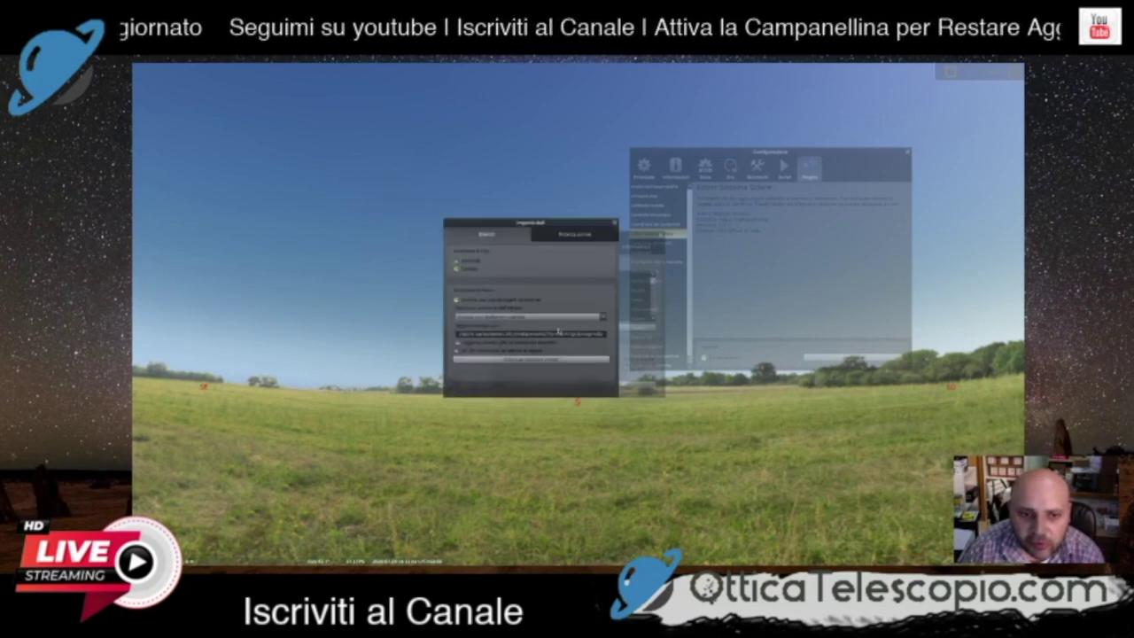
pyautogui.click(545, 360)
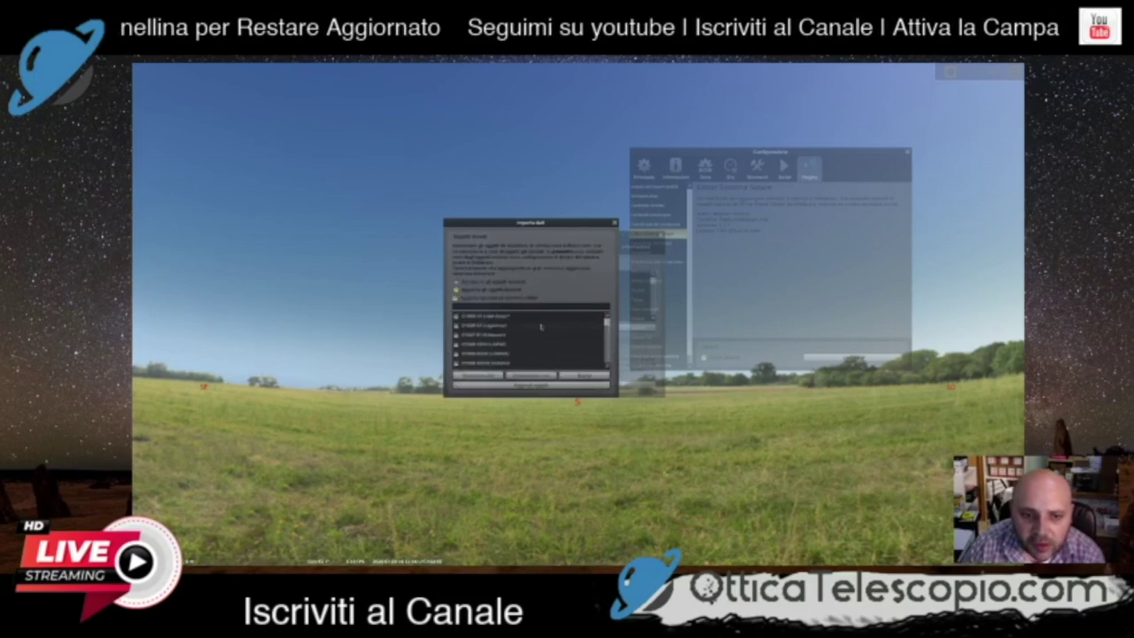
# Filter the retrieved objects by C/2020 F3, mark the matching comet and add it to the Solar System.
pyautogui.click(563, 307)
pyautogui.write('c/2')
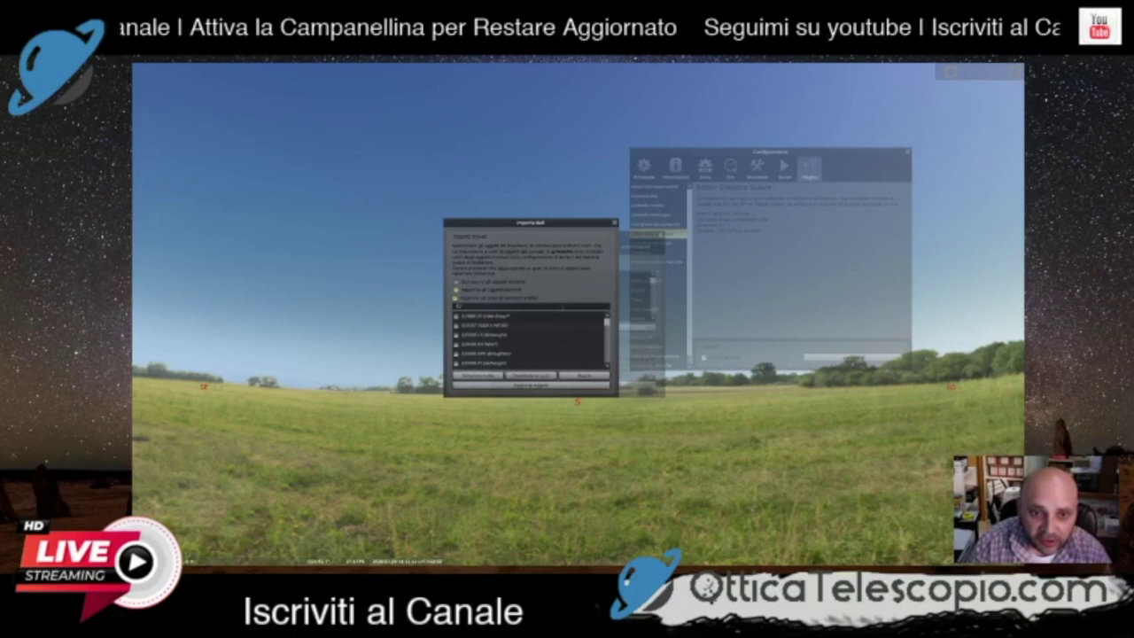
pyautogui.write('020')
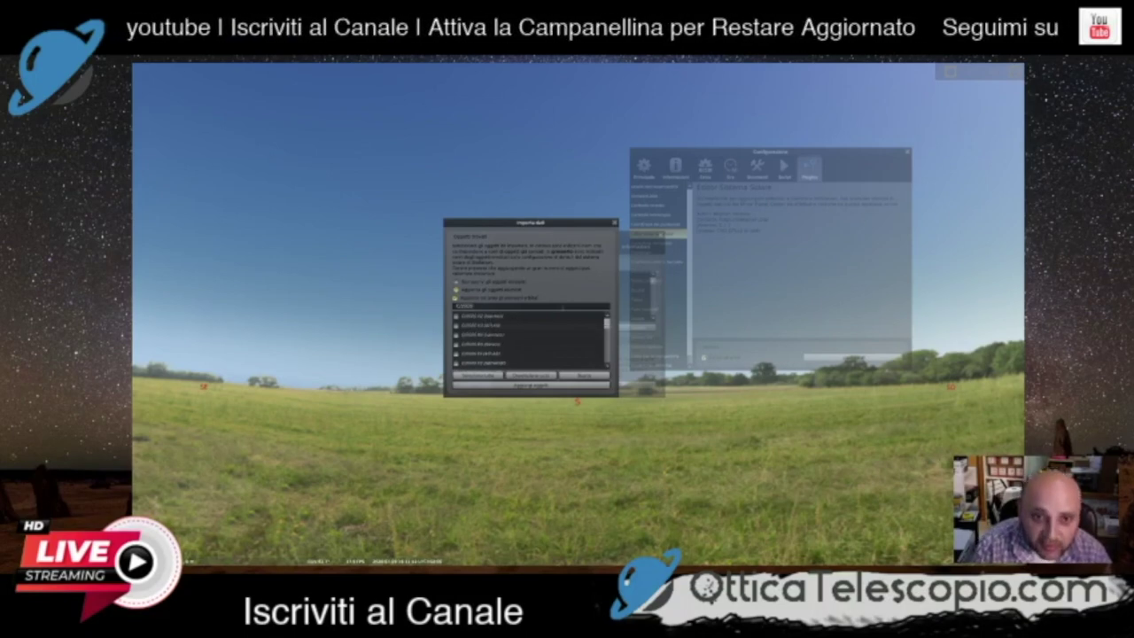
pyautogui.write(' F3')
pyautogui.click(457, 316)
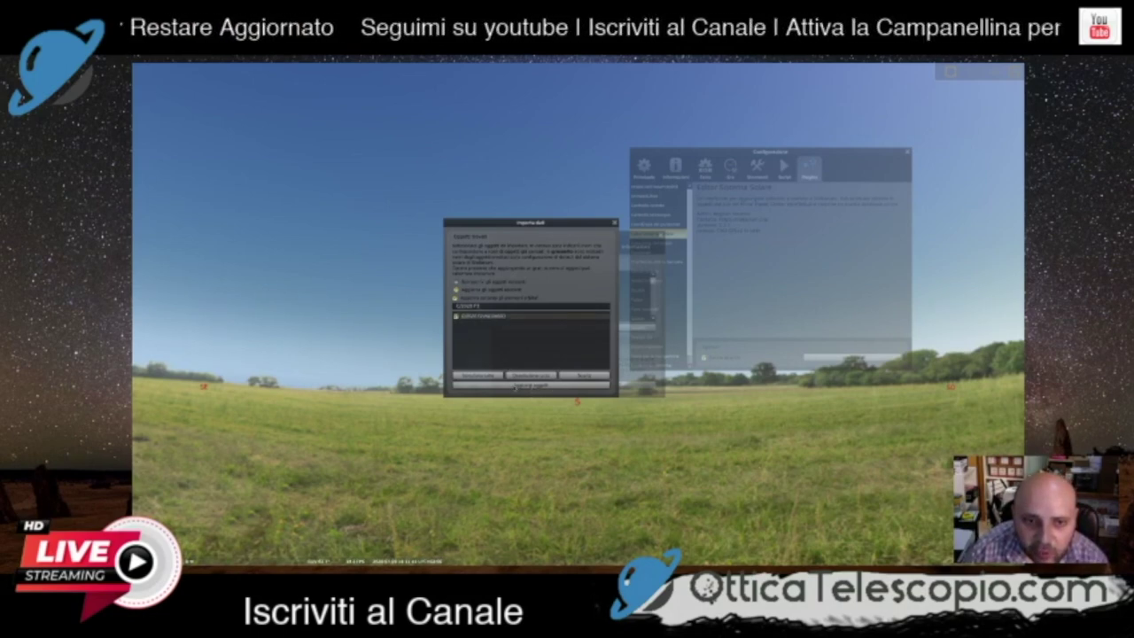
pyautogui.click(526, 388)
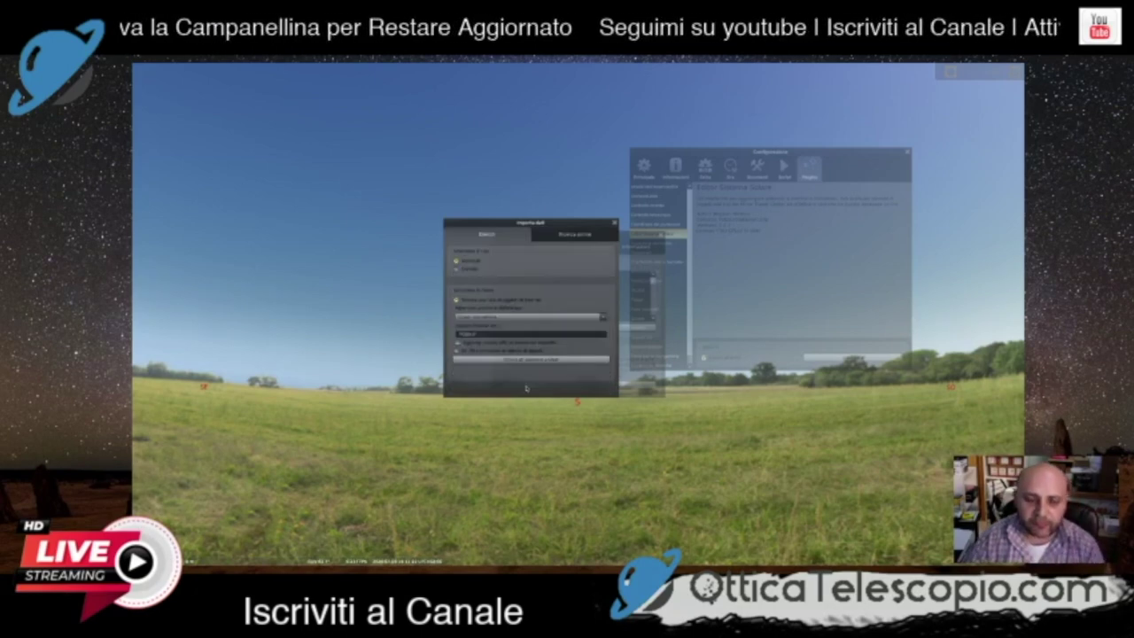
# Close the data import, configuration and Solar System minor bodies windows after the comet import.
pyautogui.click(616, 222)
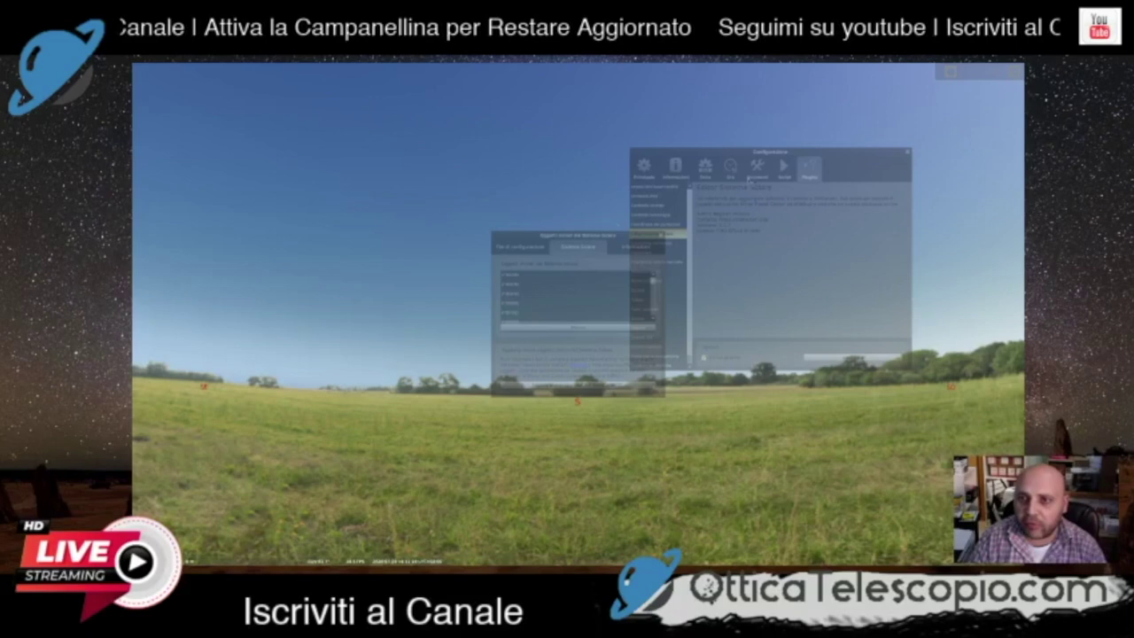
pyautogui.click(907, 153)
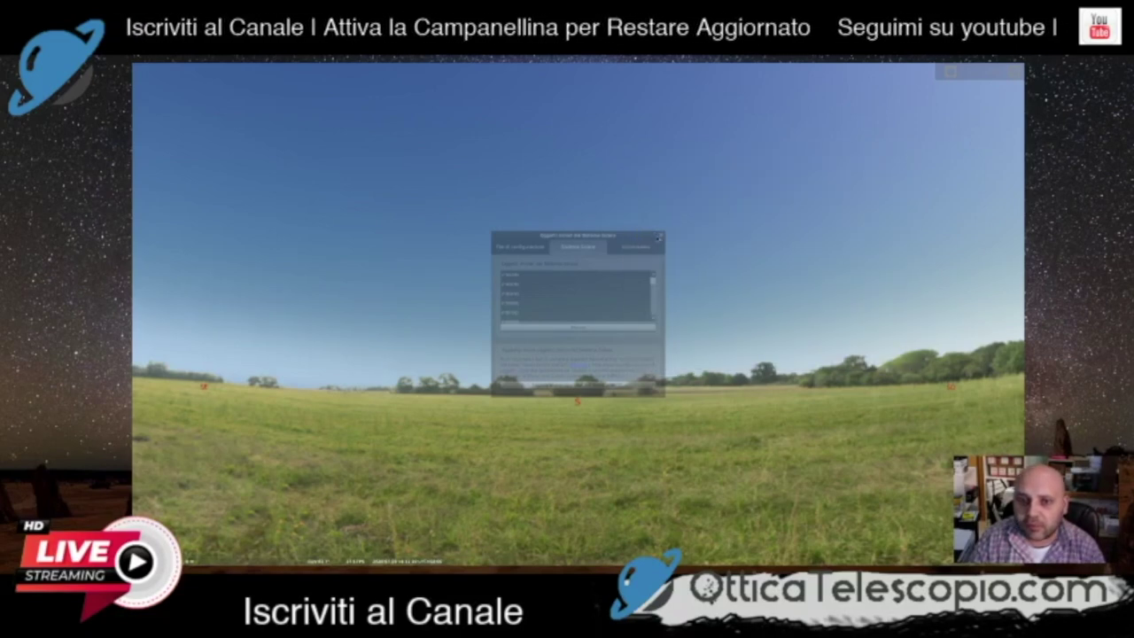
pyautogui.click(658, 236)
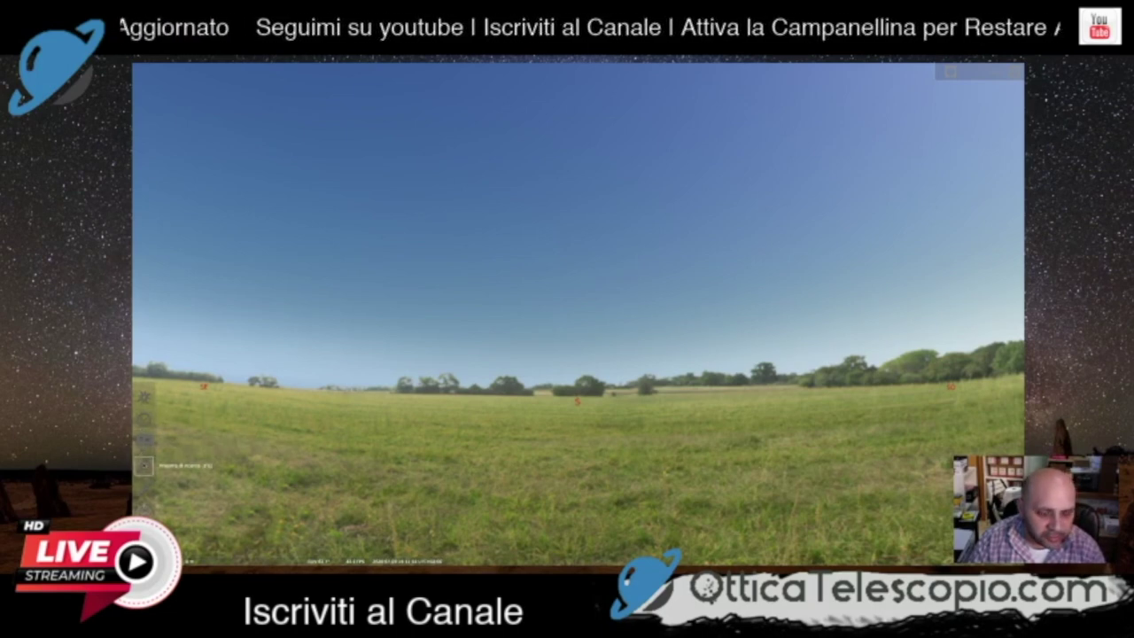
# Search for the object C/2020 F3 and centre the sky view on the comet.
pyautogui.click(143, 465)
pyautogui.tripleClick(552, 301)
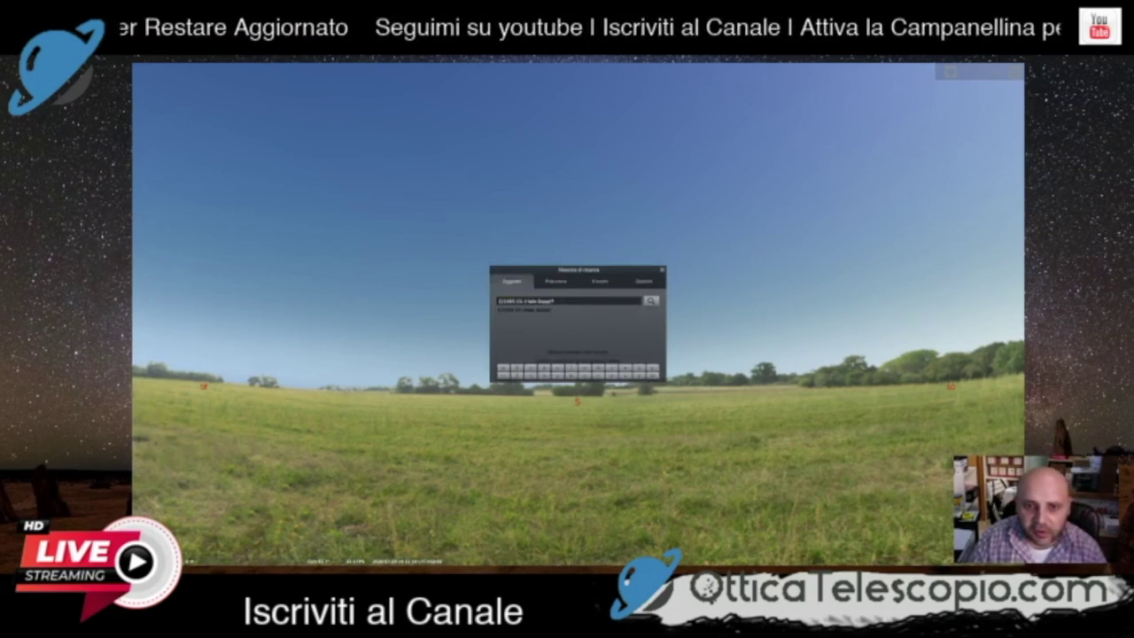
pyautogui.click(552, 301)
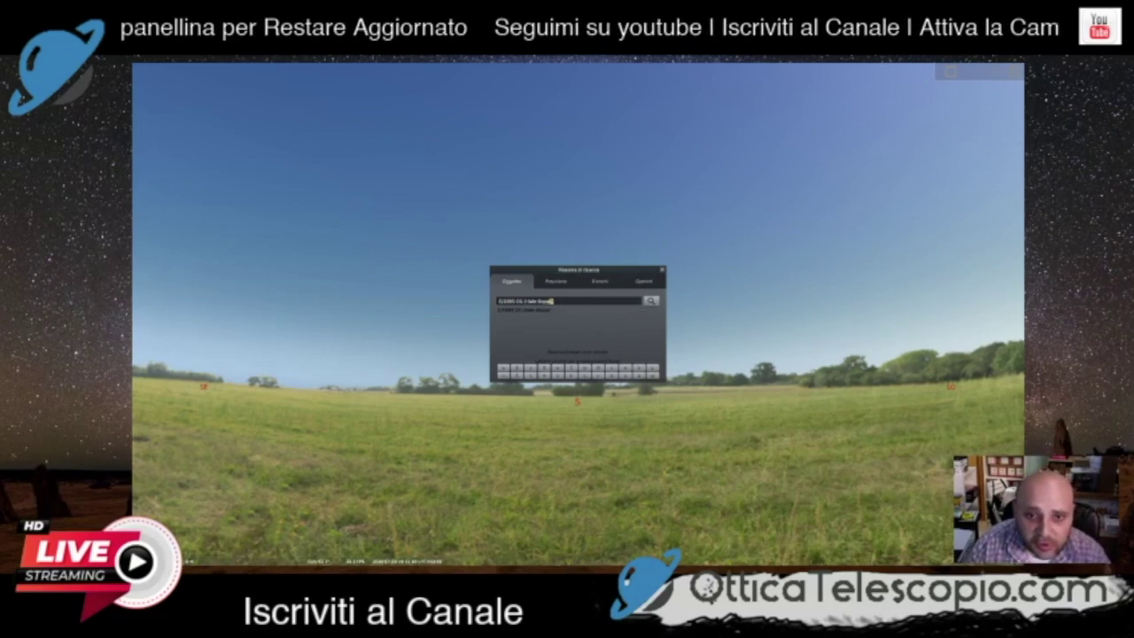
pyautogui.write('C')
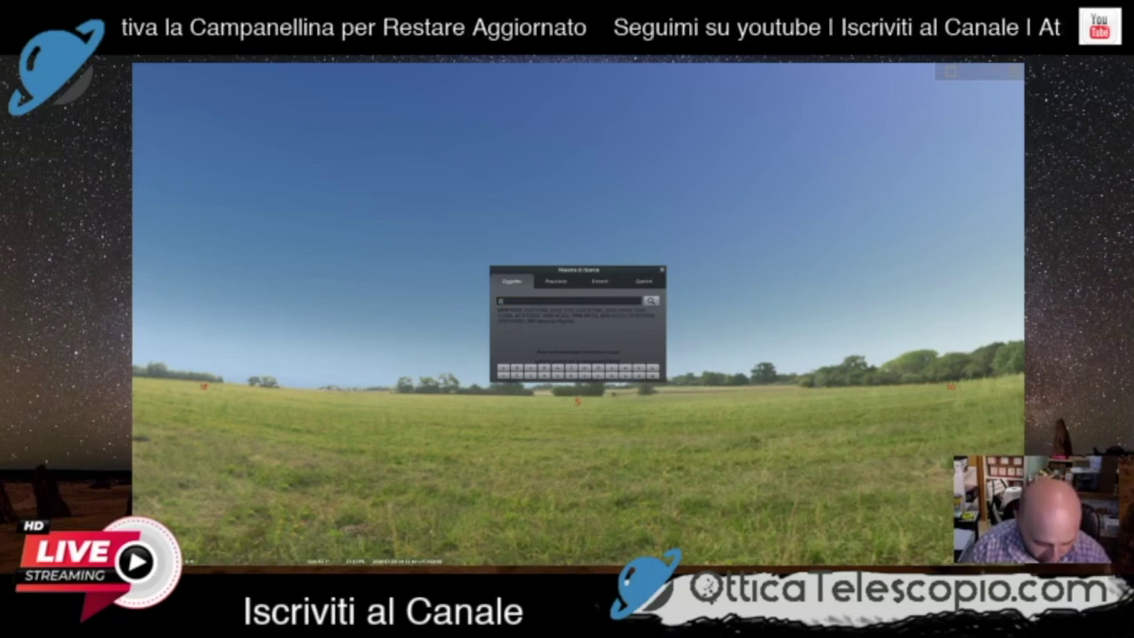
pyautogui.write('/2020')
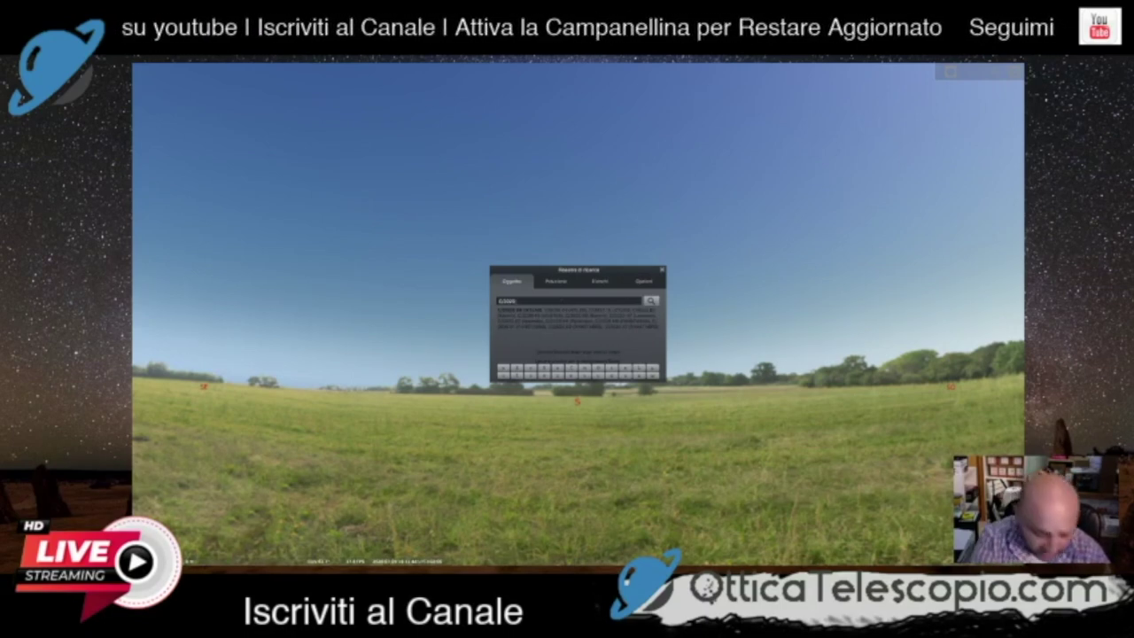
pyautogui.write('op')
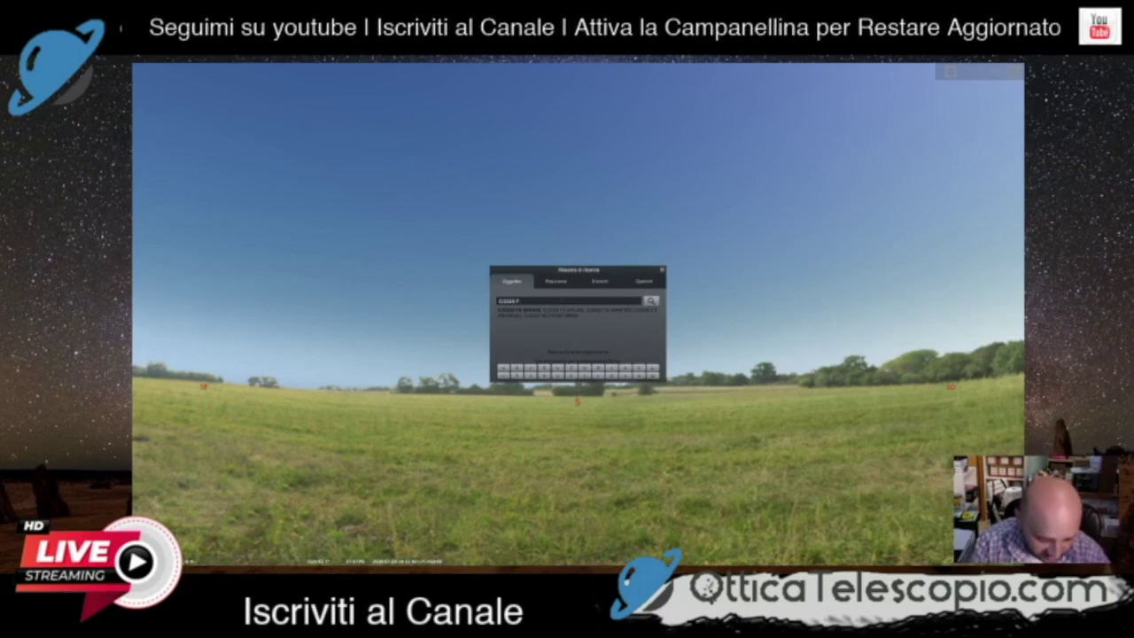
pyautogui.write('e')
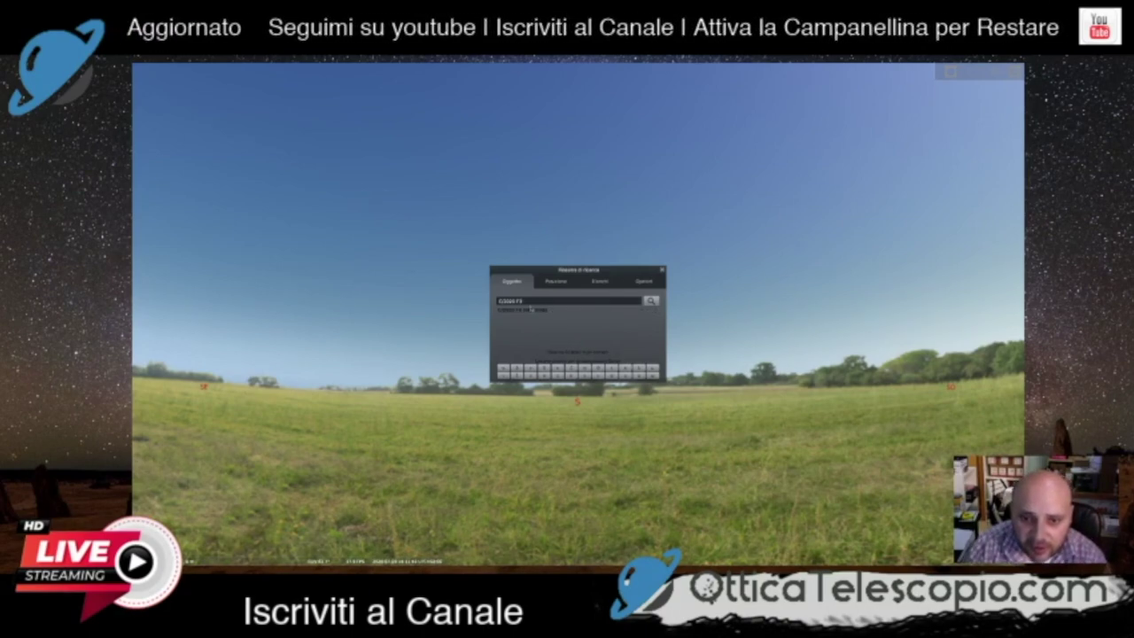
pyautogui.press('Return')
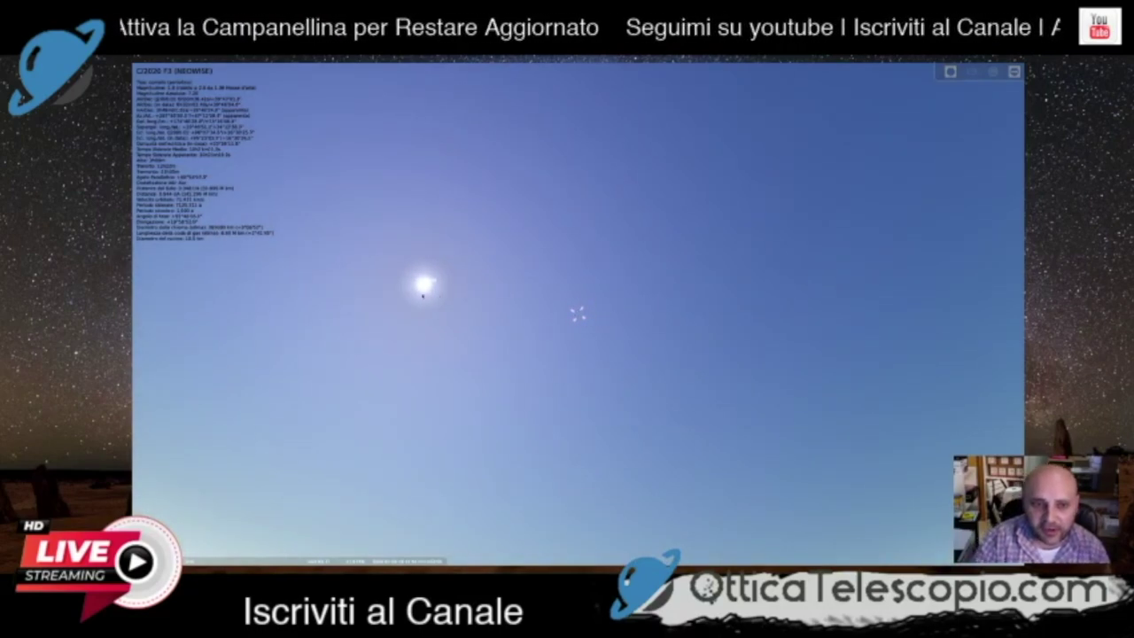
# Open the date and time window, move it clear of the comet, and advance the hour to 20 on 9 July 2020.
pyautogui.moveTo(152, 422)
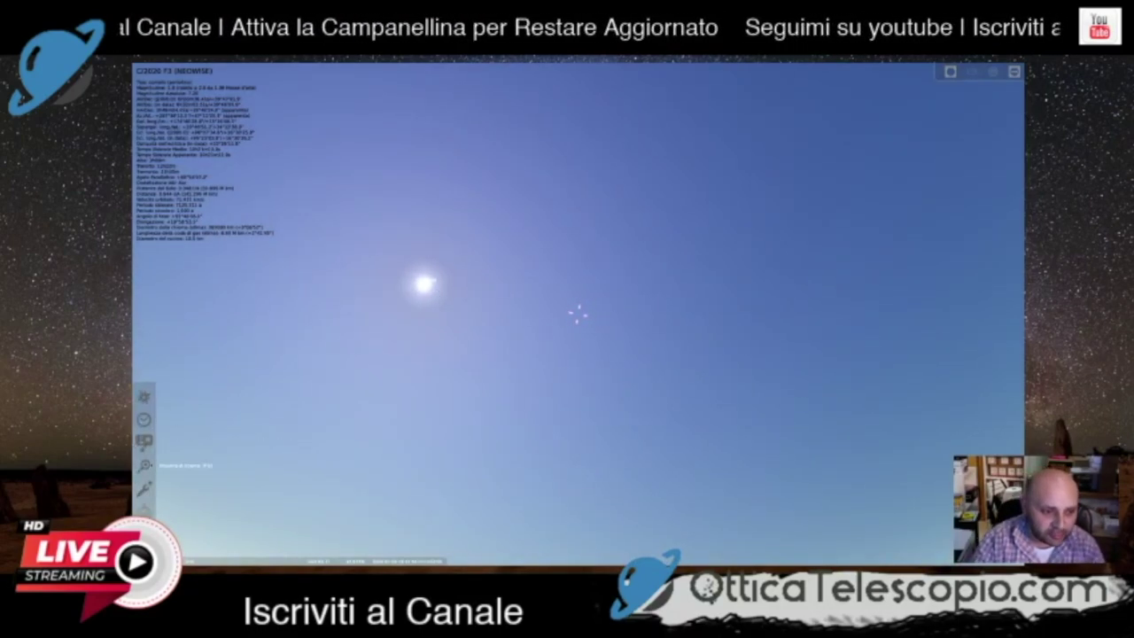
pyautogui.click(144, 419)
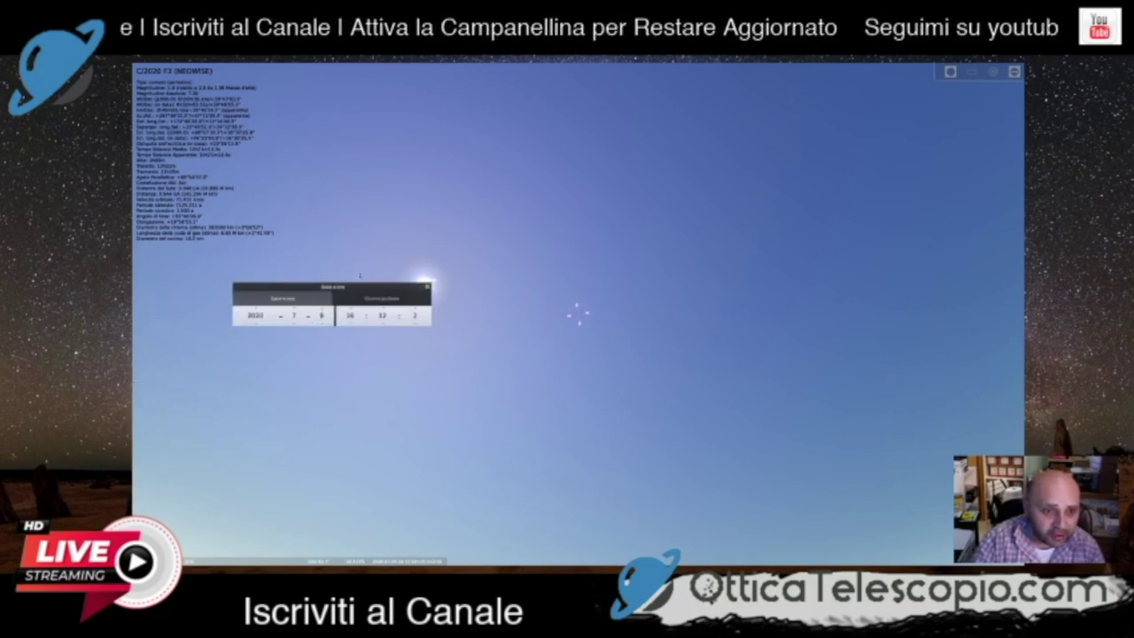
pyautogui.moveTo(370, 289); pyautogui.dragTo(913, 196)
pyautogui.click(883, 216)
pyautogui.click(882, 216)
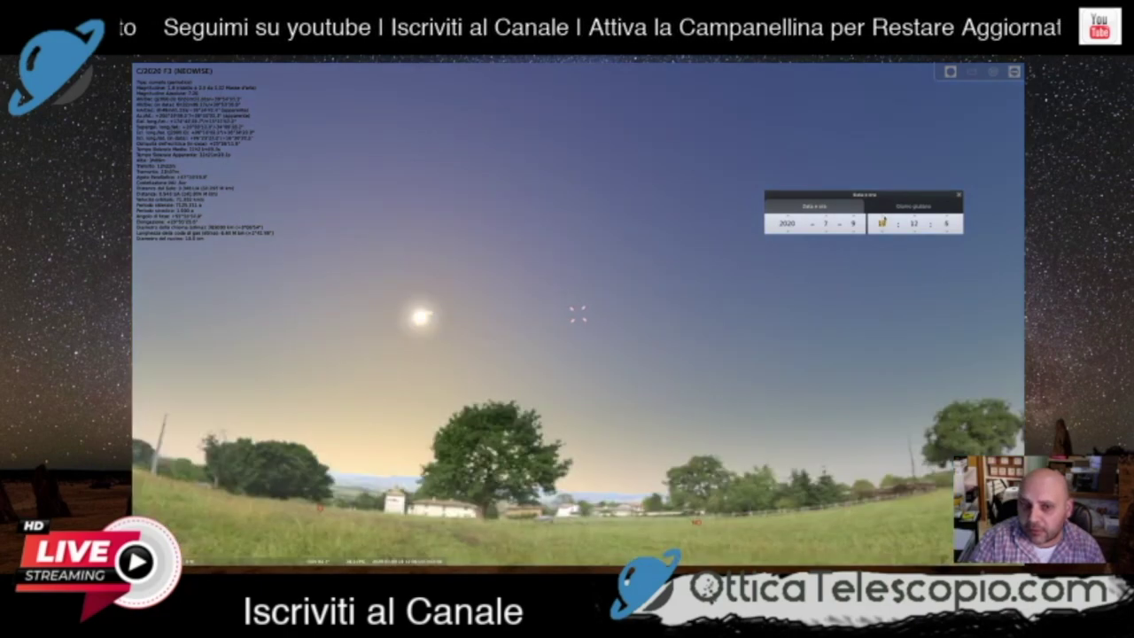
pyautogui.click(883, 216)
pyautogui.scroll(1, 883, 223)
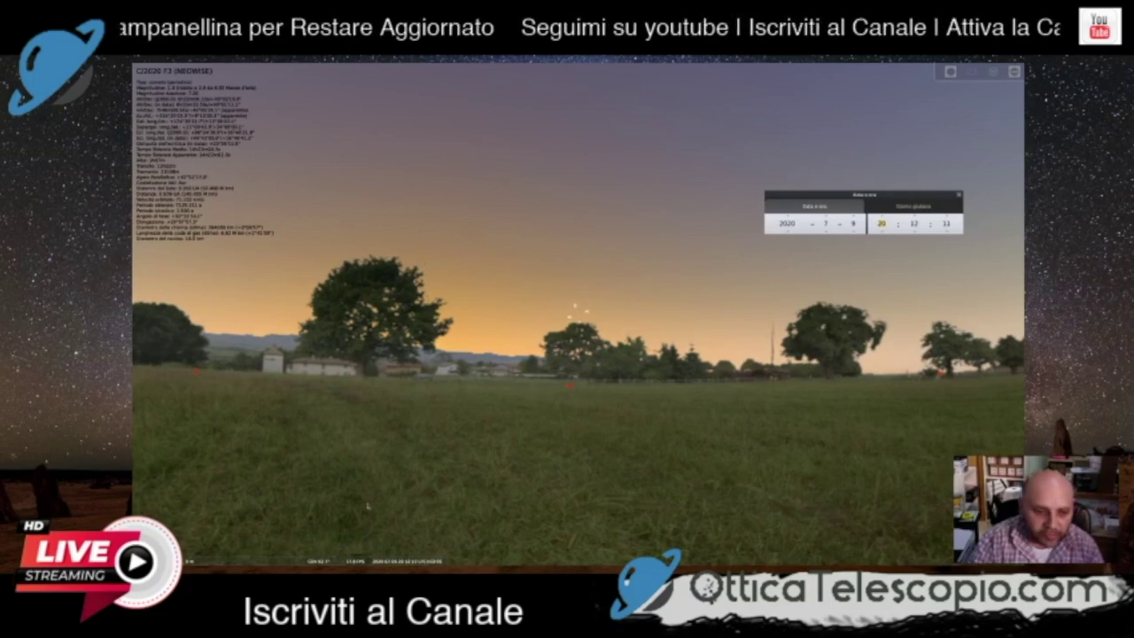
# Display deep-sky objects, constellation lines and constellation labels in the sky view.
pyautogui.moveTo(266, 558)
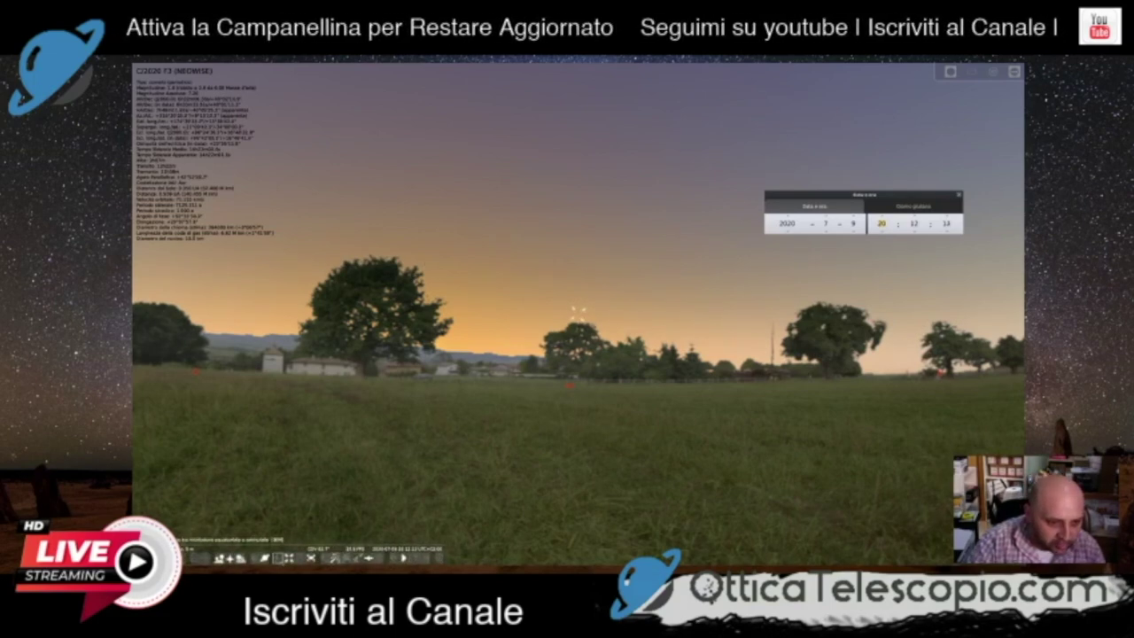
pyautogui.click(253, 559)
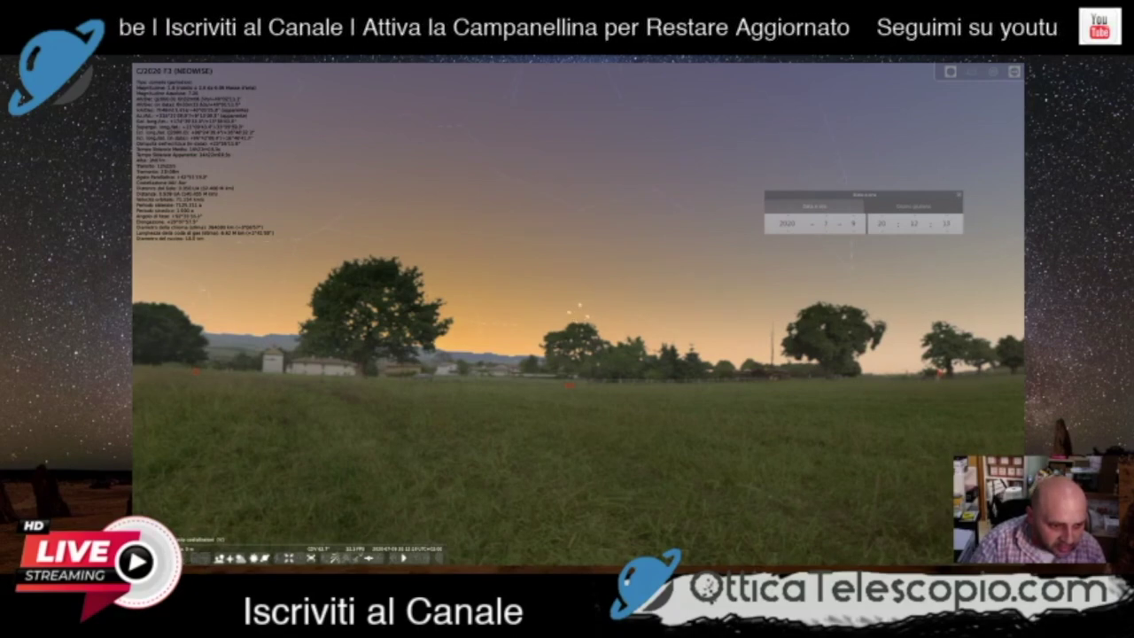
pyautogui.click(171, 558)
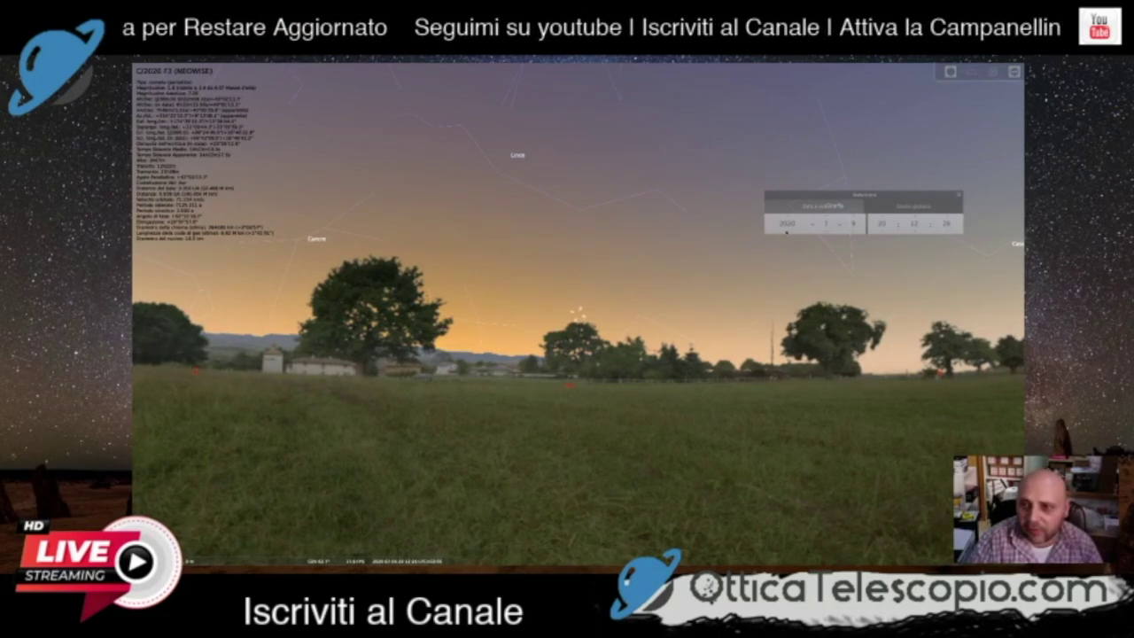
# Advance the simulated date and time past midnight to 3:12 on 10 July 2020.
pyautogui.scroll(4, 880, 221)
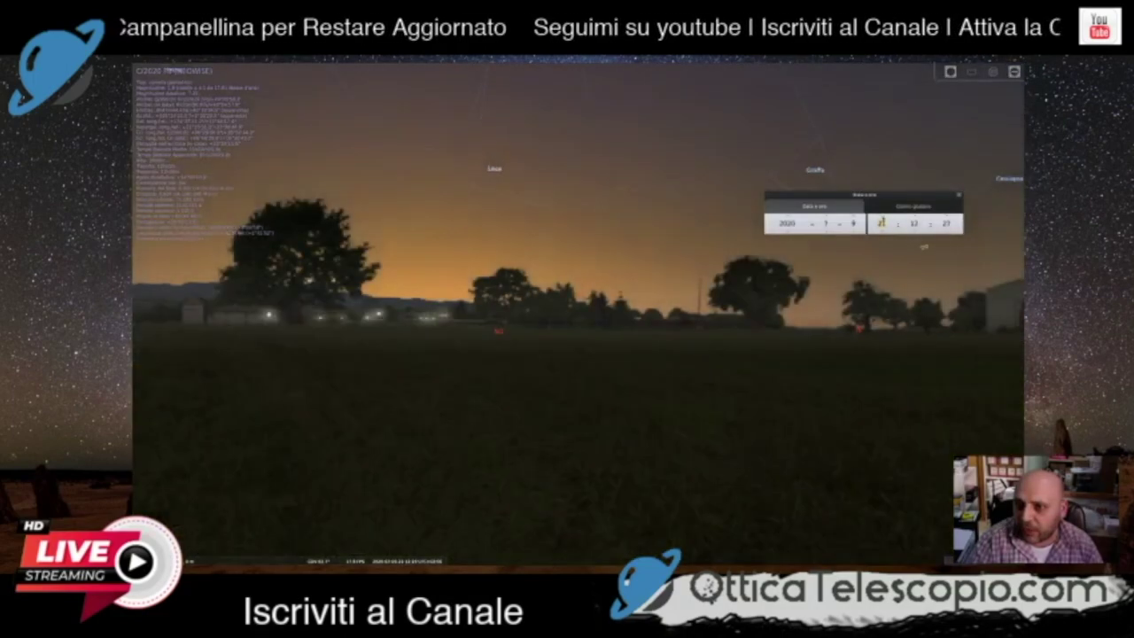
pyautogui.scroll(3, 882, 222)
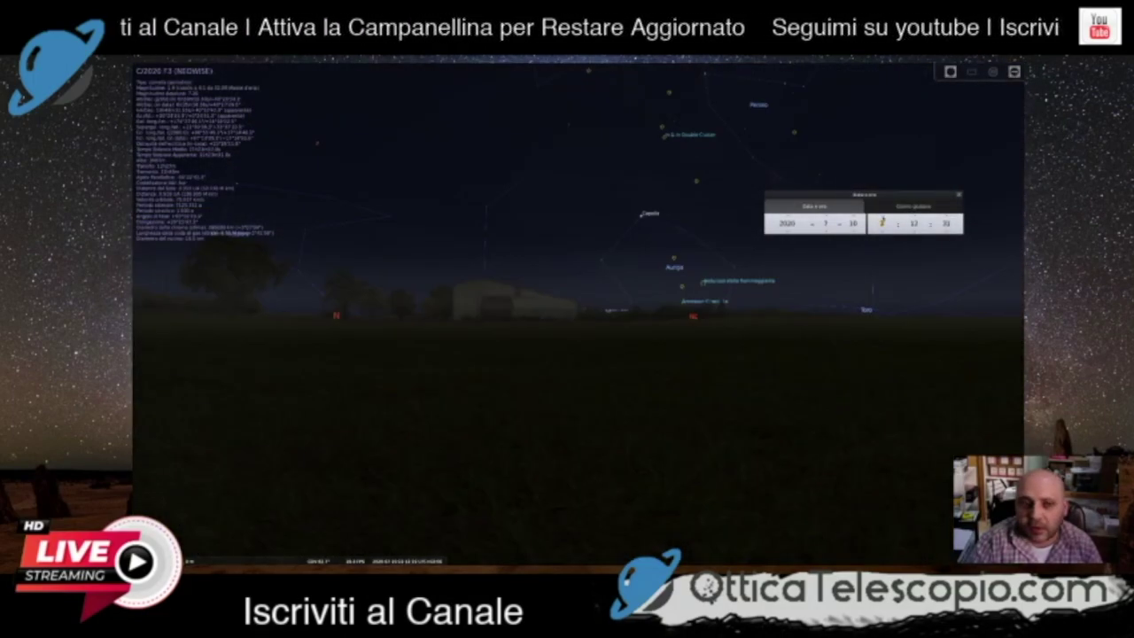
pyautogui.moveTo(653, 192); pyautogui.dragTo(491, 279)
# Search for C/2020 F3 again and recentre the sky view on the comet.
pyautogui.moveTo(145, 465)
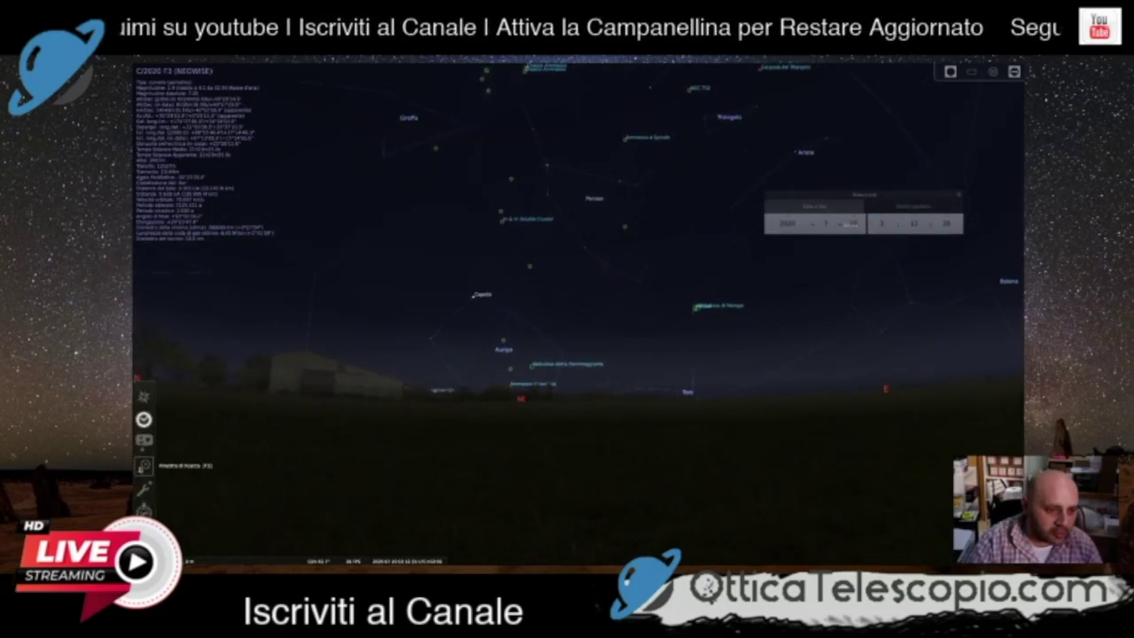
pyautogui.press('c')
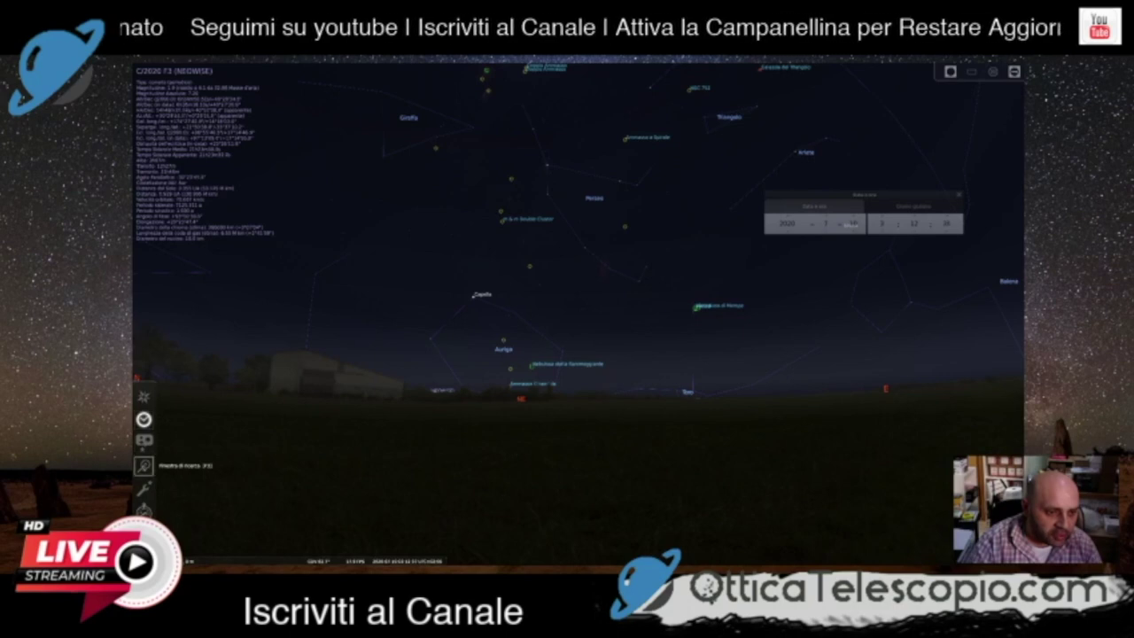
pyautogui.click(144, 465)
pyautogui.write('ne')
pyautogui.write('020')
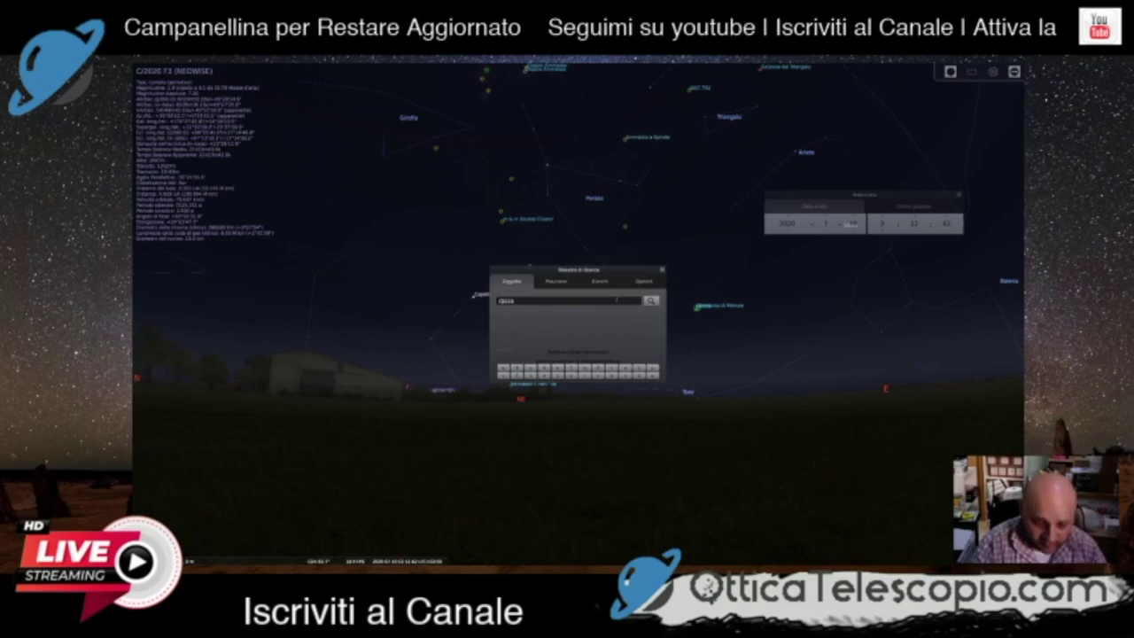
pyautogui.write('/')
pyautogui.write('F3')
pyautogui.click(651, 301)
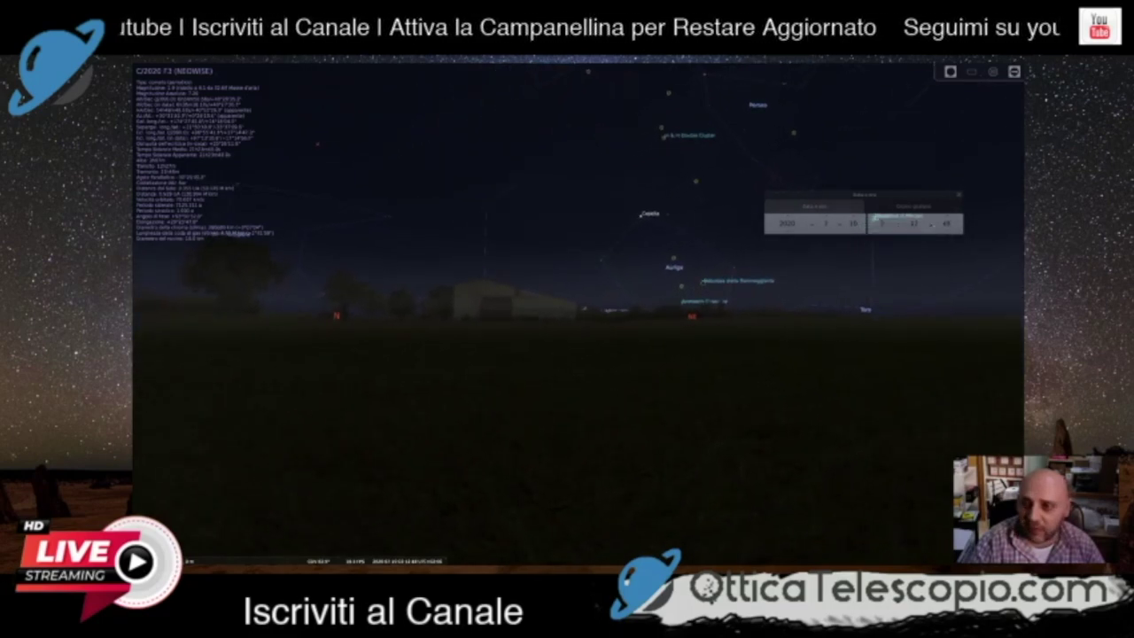
# Set the simulated hour to 4 on 10 July 2020.
pyautogui.click(883, 217)
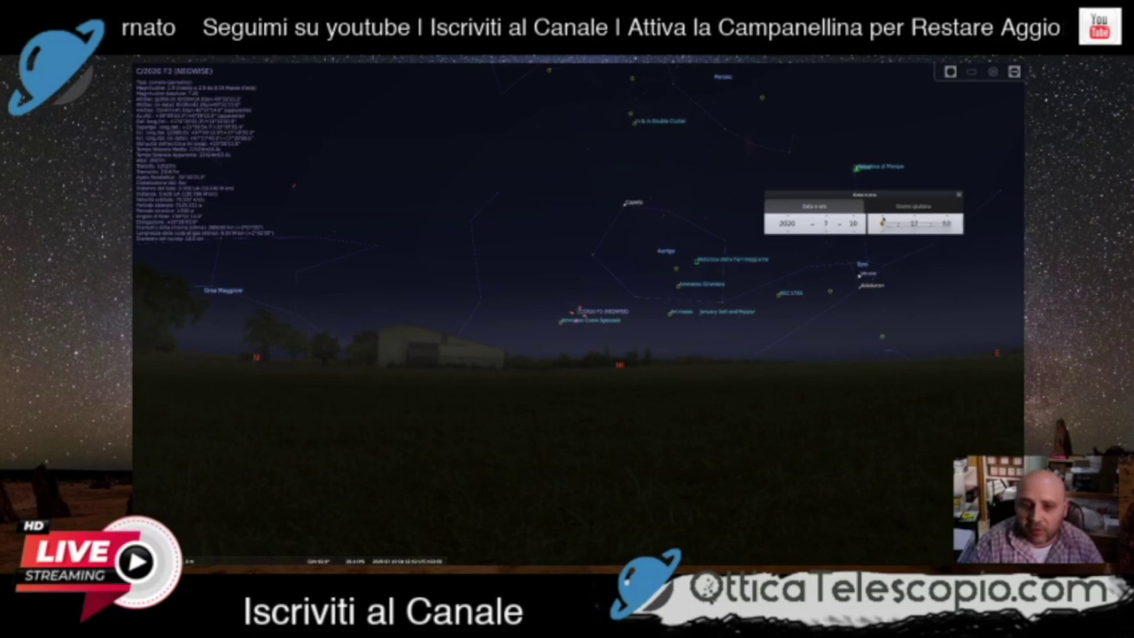
pyautogui.click(882, 217)
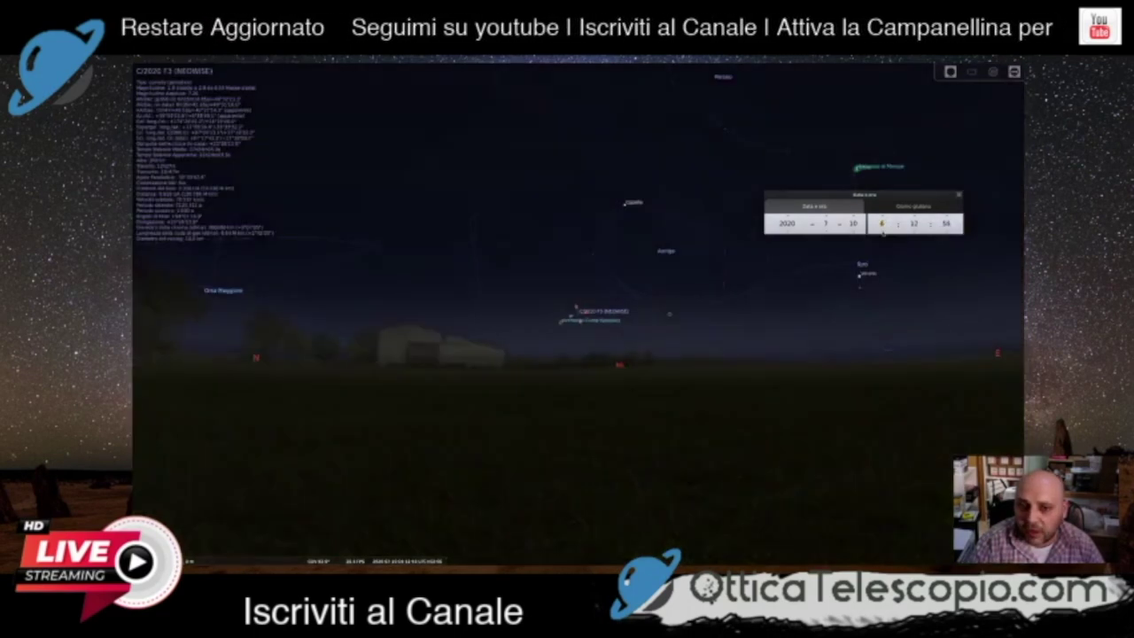
pyautogui.scroll(-1, 882, 228)
# Advance the simulated minutes to 30 to follow the comet towards dawn.
pyautogui.click(913, 217)
pyautogui.click(914, 217)
pyautogui.click(913, 217)
pyautogui.click(914, 218)
pyautogui.click(914, 218)
pyautogui.click(914, 218)
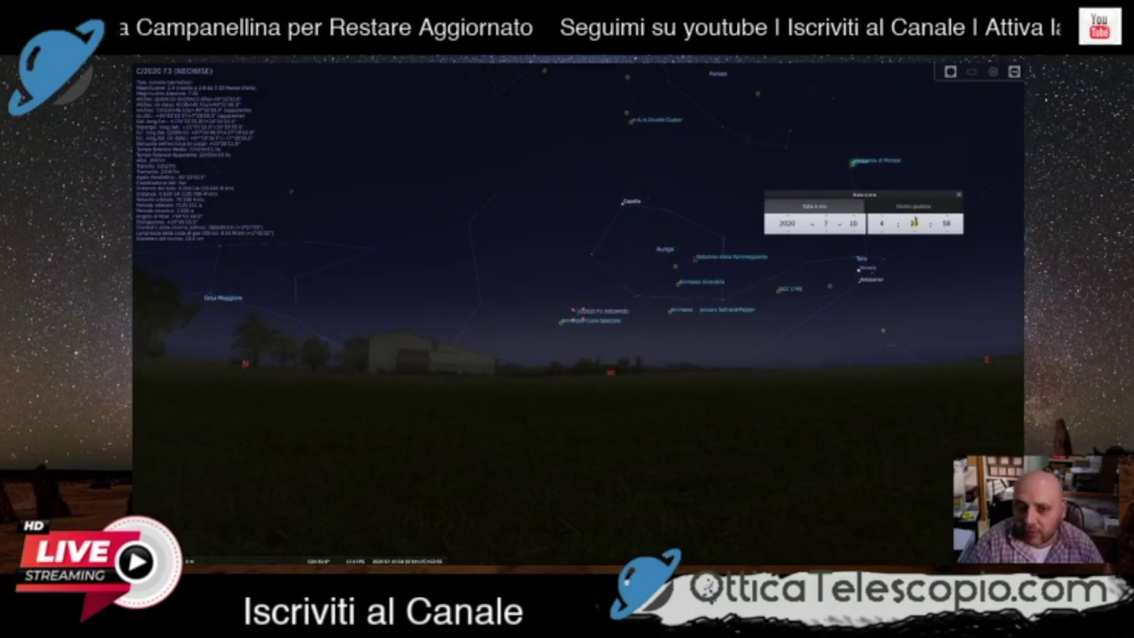
pyautogui.click(916, 231)
pyautogui.click(915, 231)
pyautogui.click(915, 231)
pyautogui.click(916, 232)
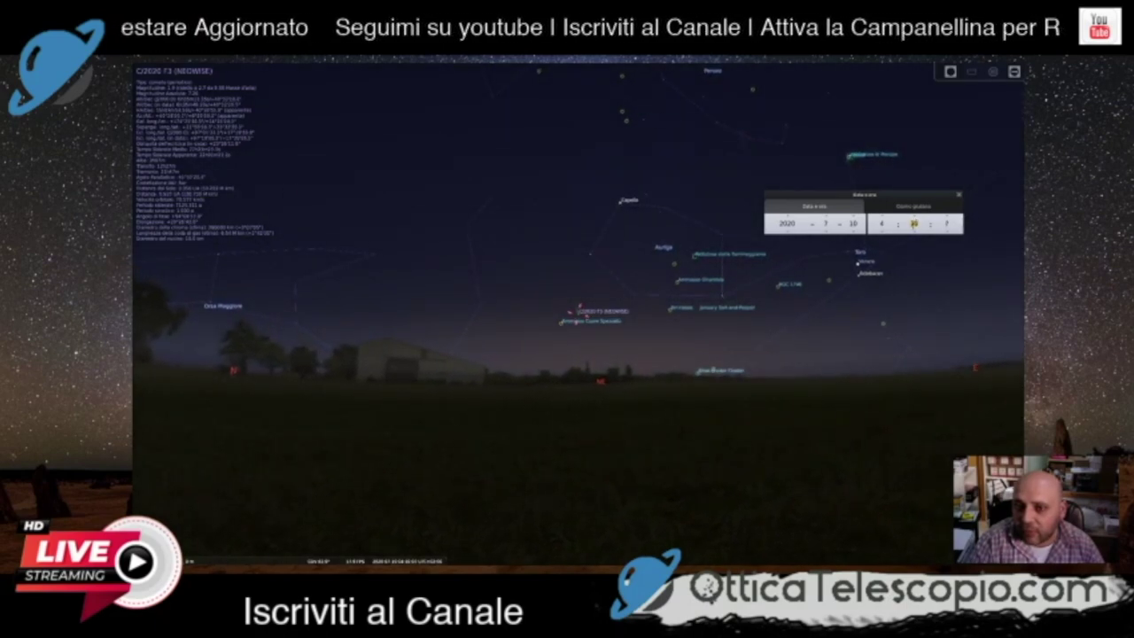
# Check the comet's position at 3:30 and set the simulated time to 4:23 on 10 July 2020.
pyautogui.scroll(1, 884, 226)
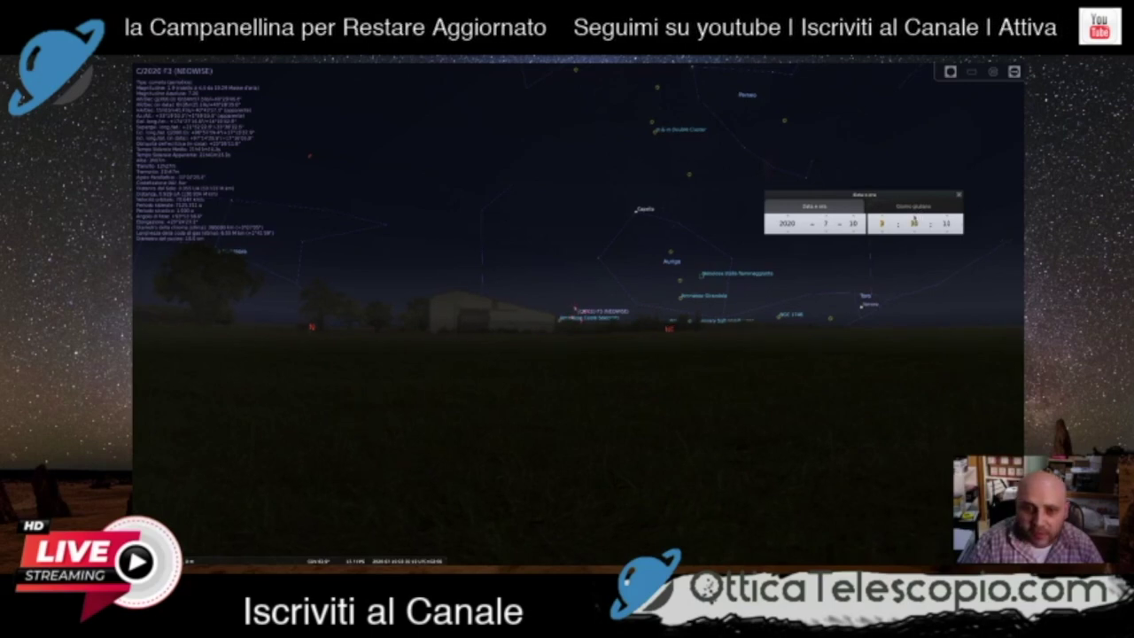
pyautogui.scroll(3, 915, 220)
pyautogui.scroll(11, 915, 218)
pyautogui.scroll(4, 914, 222)
pyautogui.scroll(4, 914, 222)
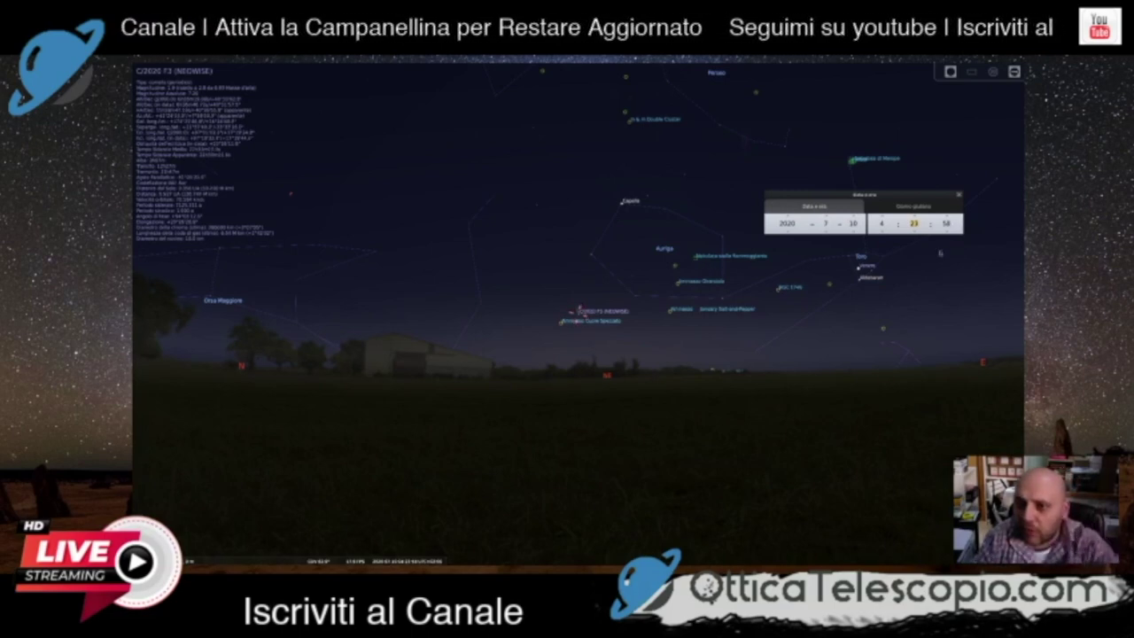
# Set the simulated date to 17 July 2020 and advance the hour to 21 for the evening sky.
pyautogui.scroll(1, 854, 222)
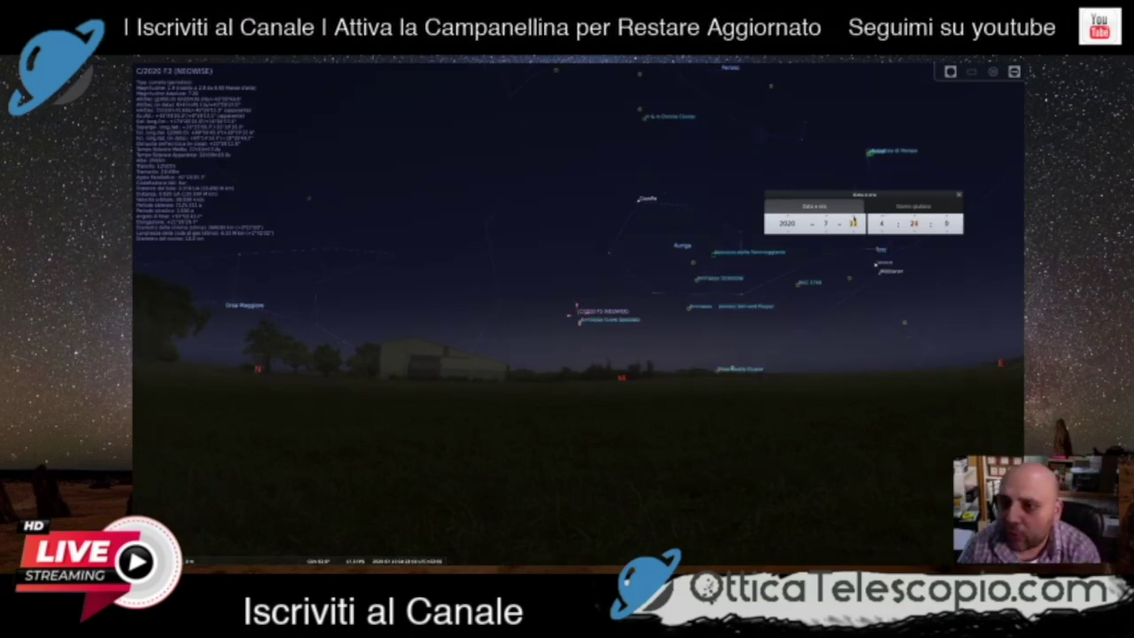
pyautogui.scroll(2, 854, 223)
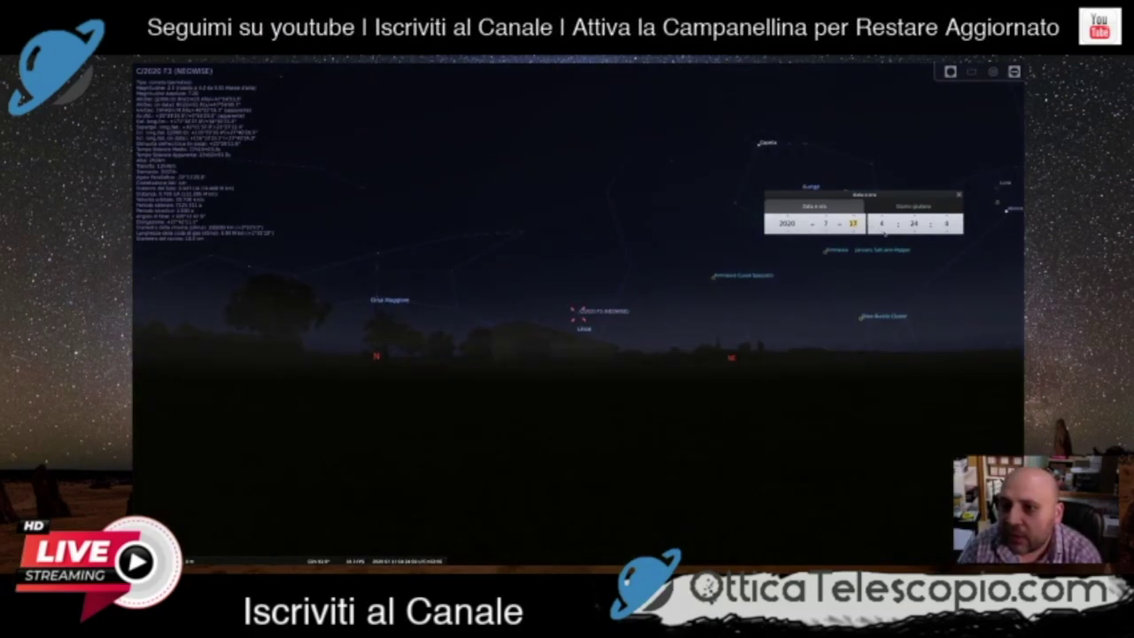
pyautogui.scroll(-1, 881, 224)
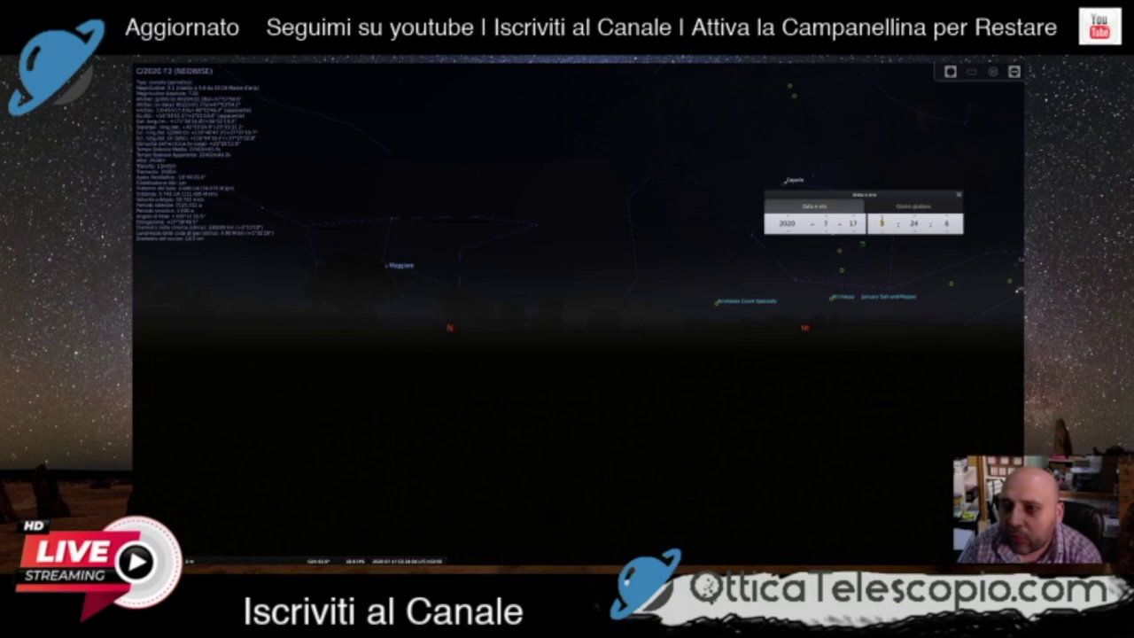
pyautogui.scroll(8, 881, 222)
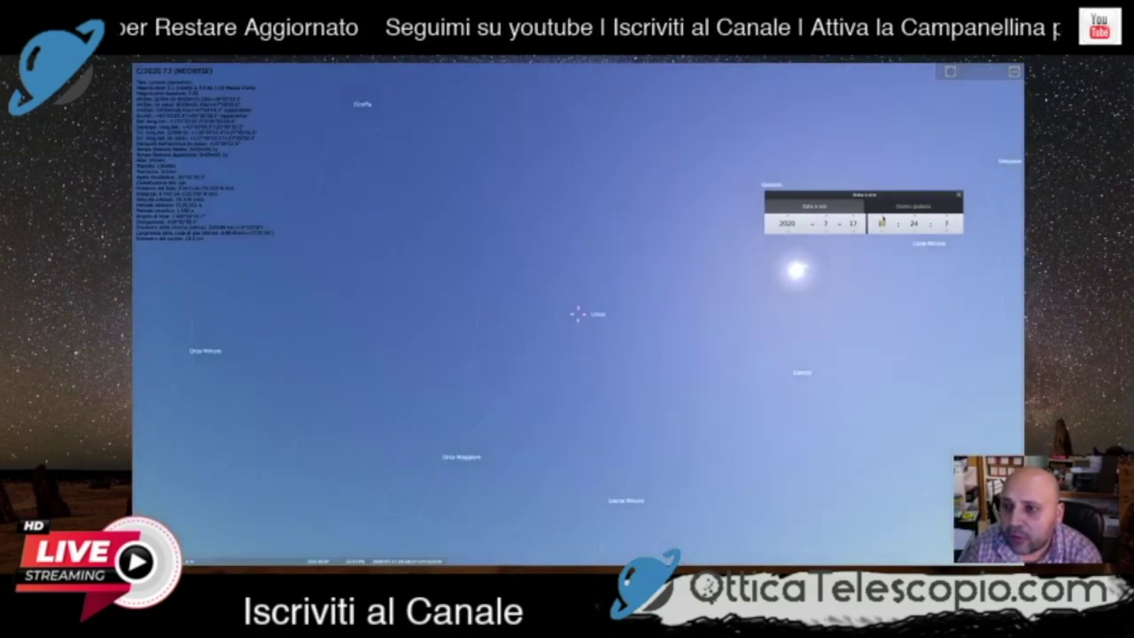
pyautogui.scroll(9, 881, 223)
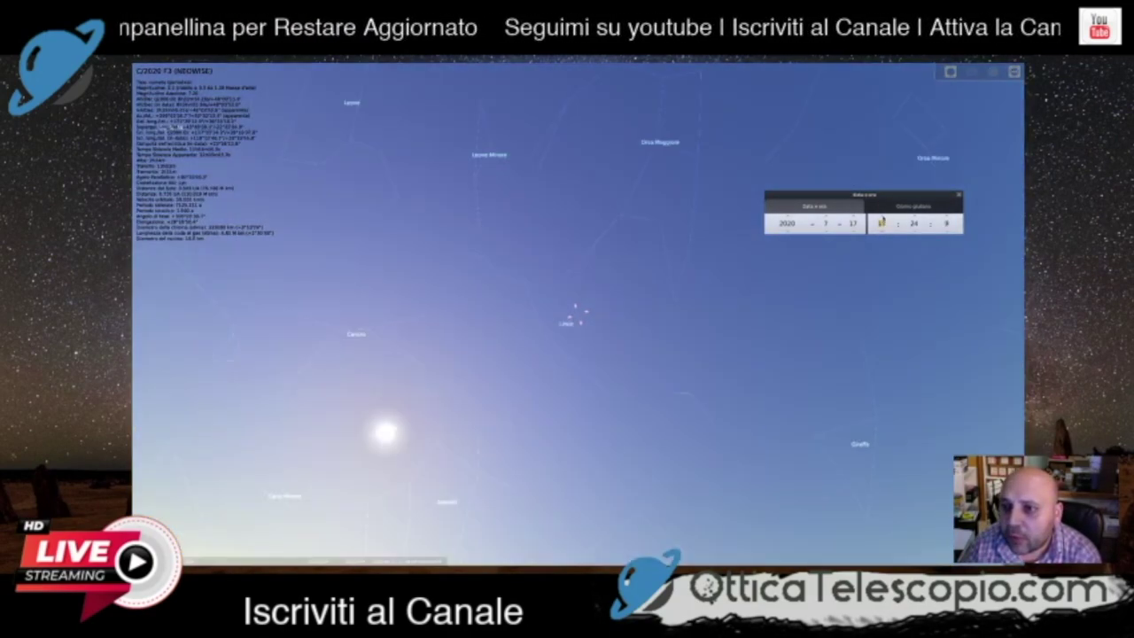
pyautogui.scroll(1, 881, 222)
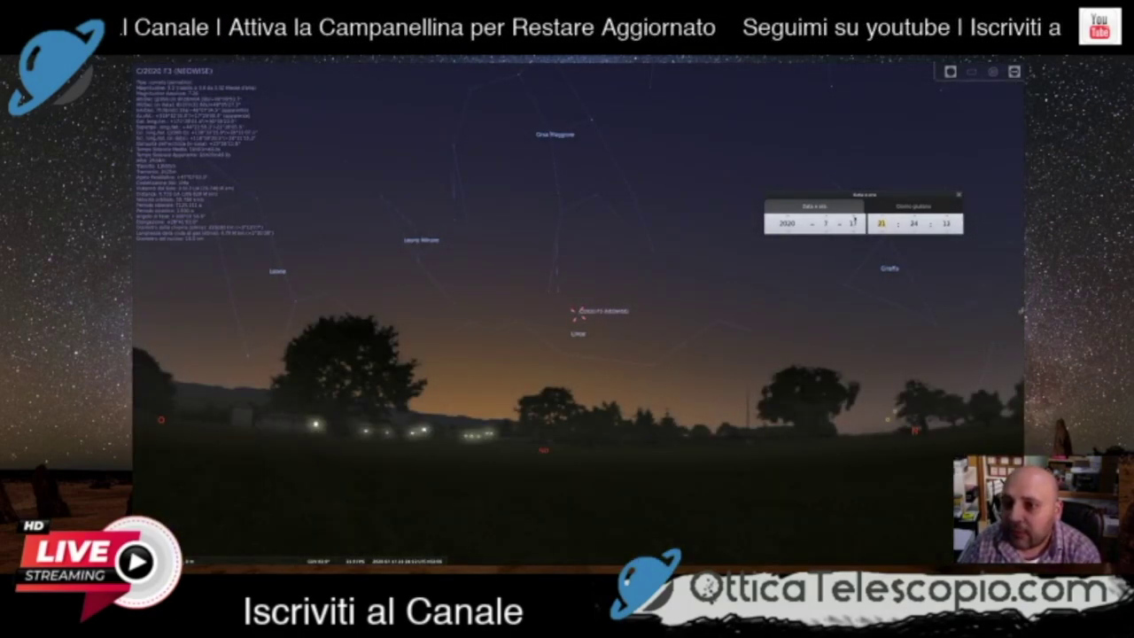
# Advance the simulated date day by day to 25 July 2020, keeping the evening hour.
pyautogui.scroll(3, 854, 223)
pyautogui.scroll(1, 855, 219)
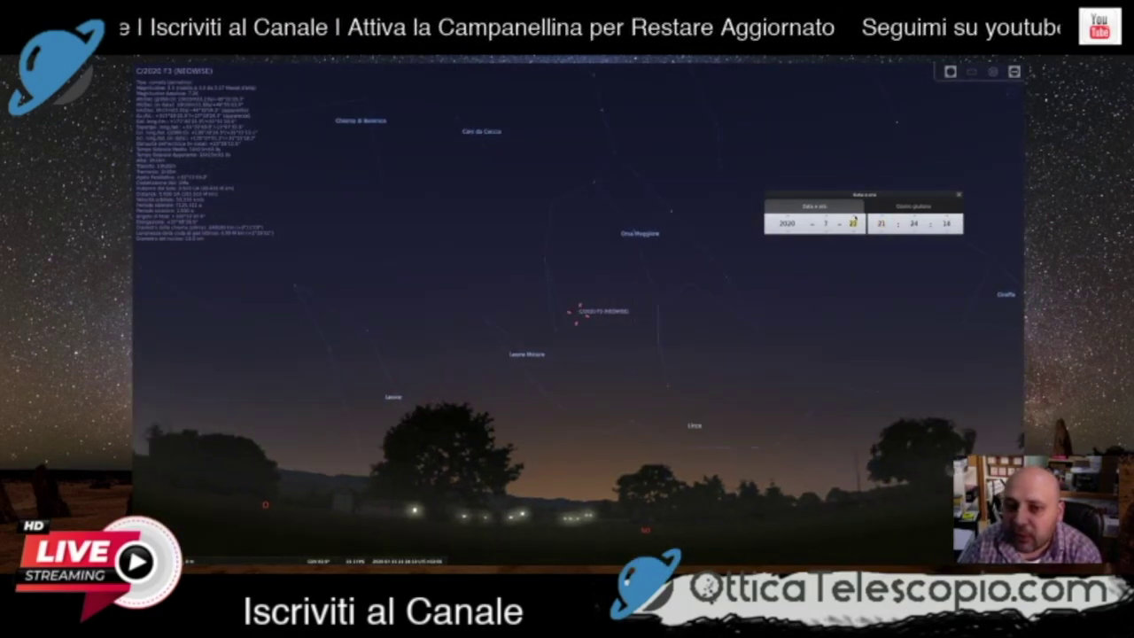
pyautogui.scroll(1, 855, 219)
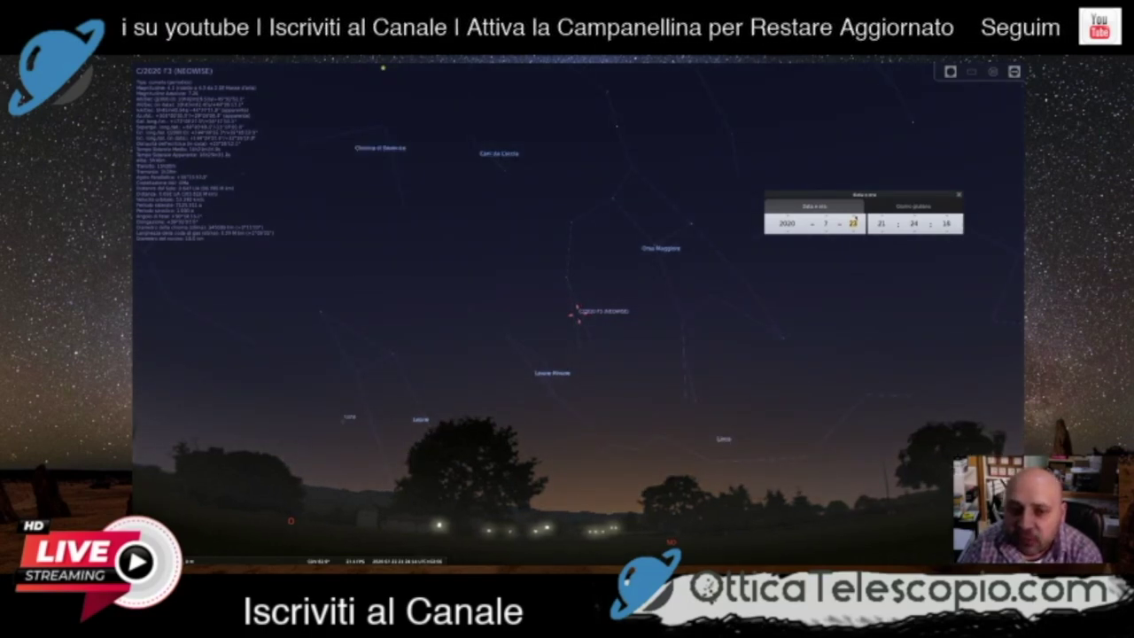
pyautogui.scroll(1, 855, 220)
pyautogui.scroll(1, 855, 220)
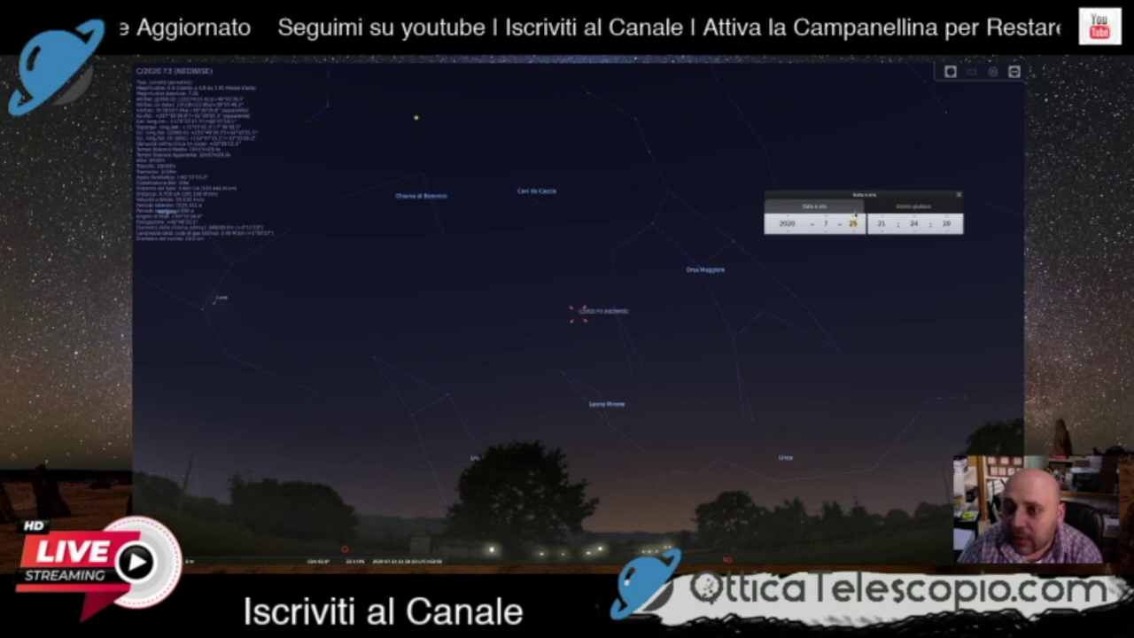
# Advance the simulated date to 28 July 2020 and set the hour to 22.
pyautogui.scroll(3, 855, 220)
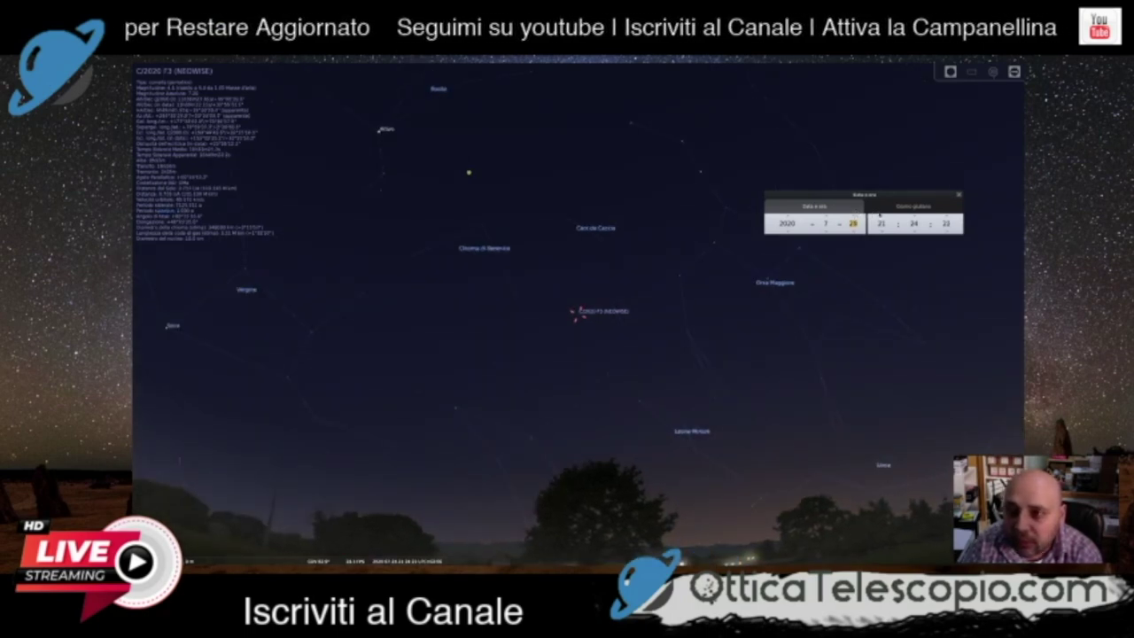
pyautogui.scroll(1, 882, 223)
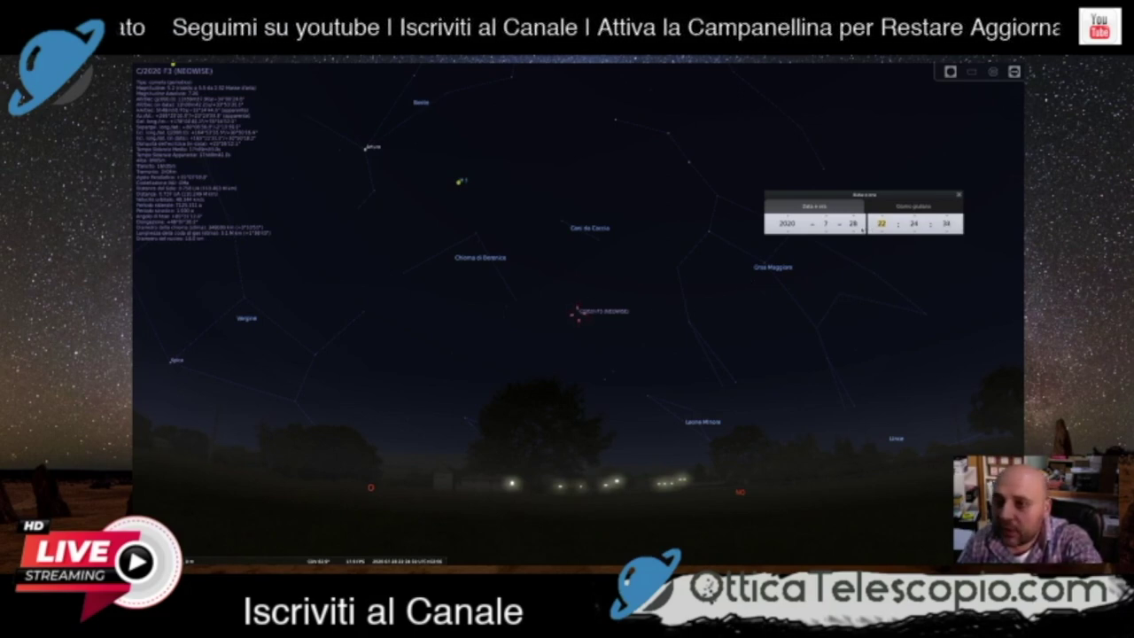
pyautogui.scroll(1, 855, 233)
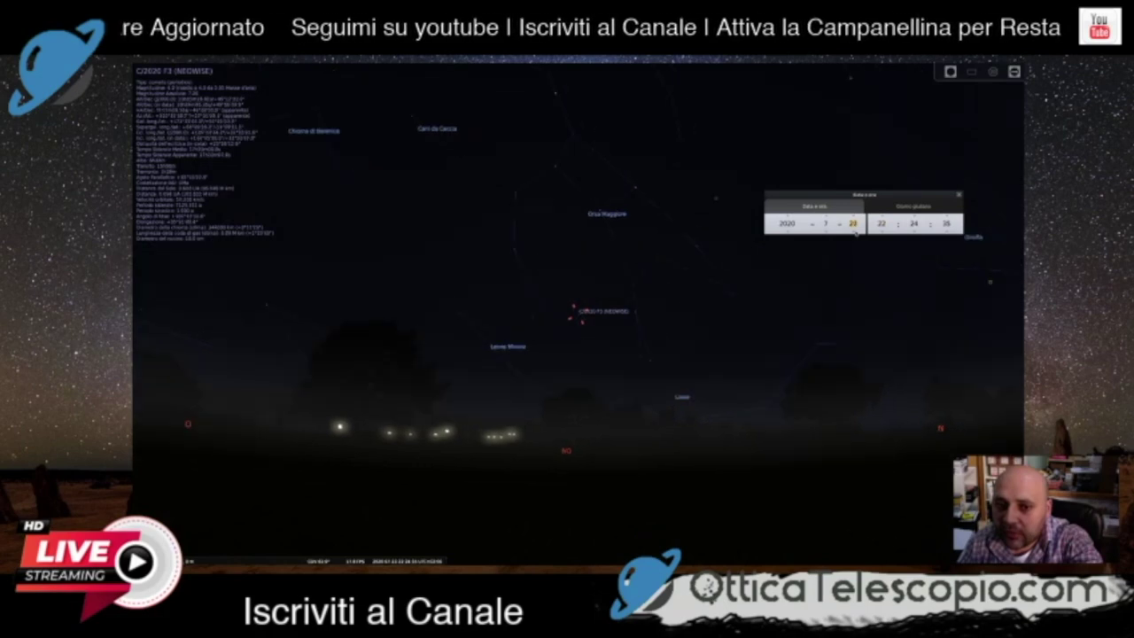
# Step the simulated date back to 16 July 2020, keeping the hour at 22, and examine the comet above the horizon.
pyautogui.scroll(-12, 855, 232)
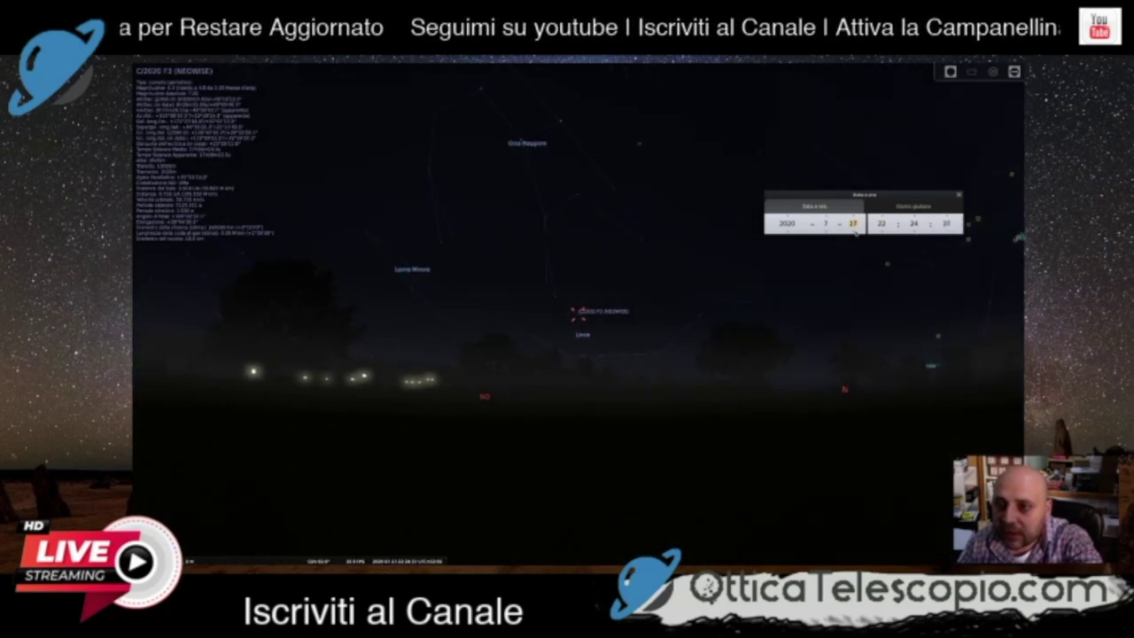
pyautogui.scroll(-1, 855, 232)
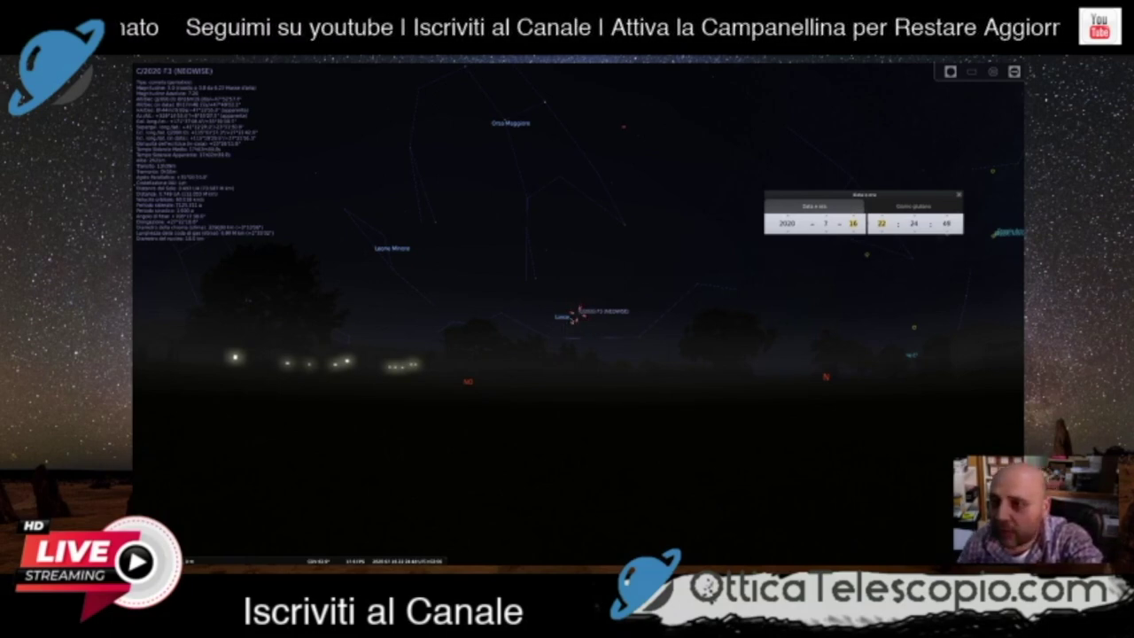
pyautogui.scroll(-2, 656, 320)
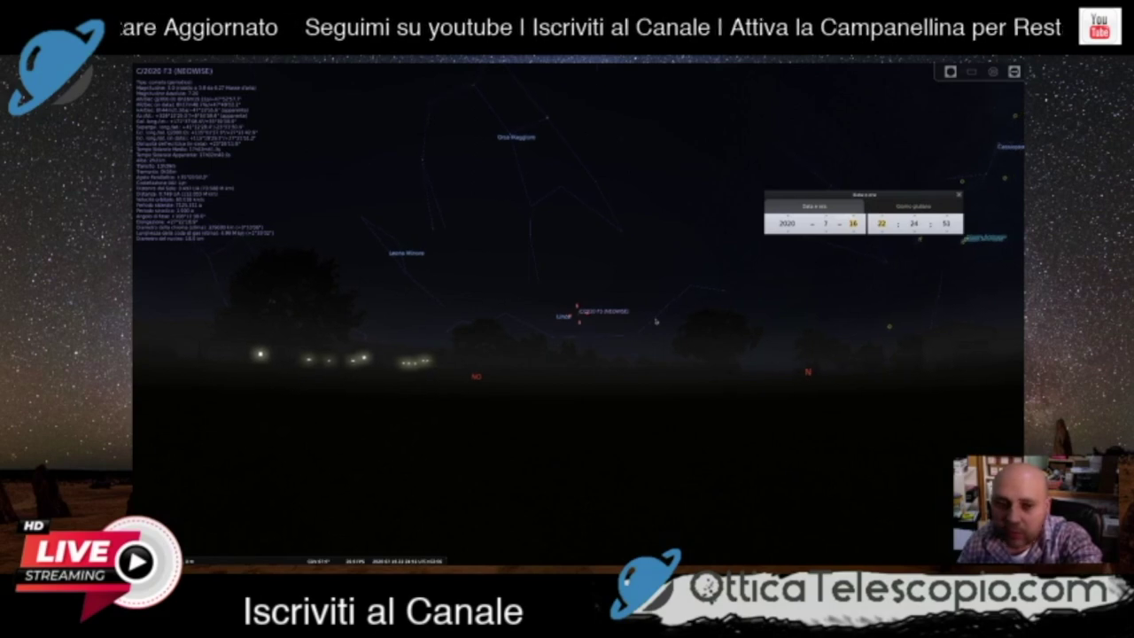
pyautogui.scroll(4, 656, 321)
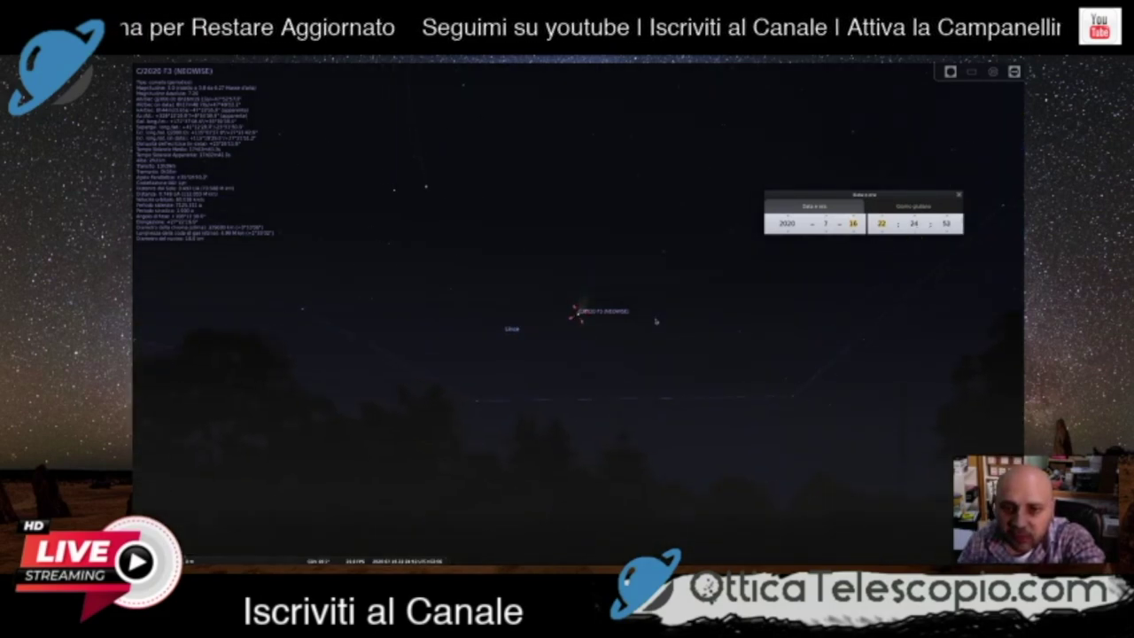
pyautogui.scroll(-2, 656, 321)
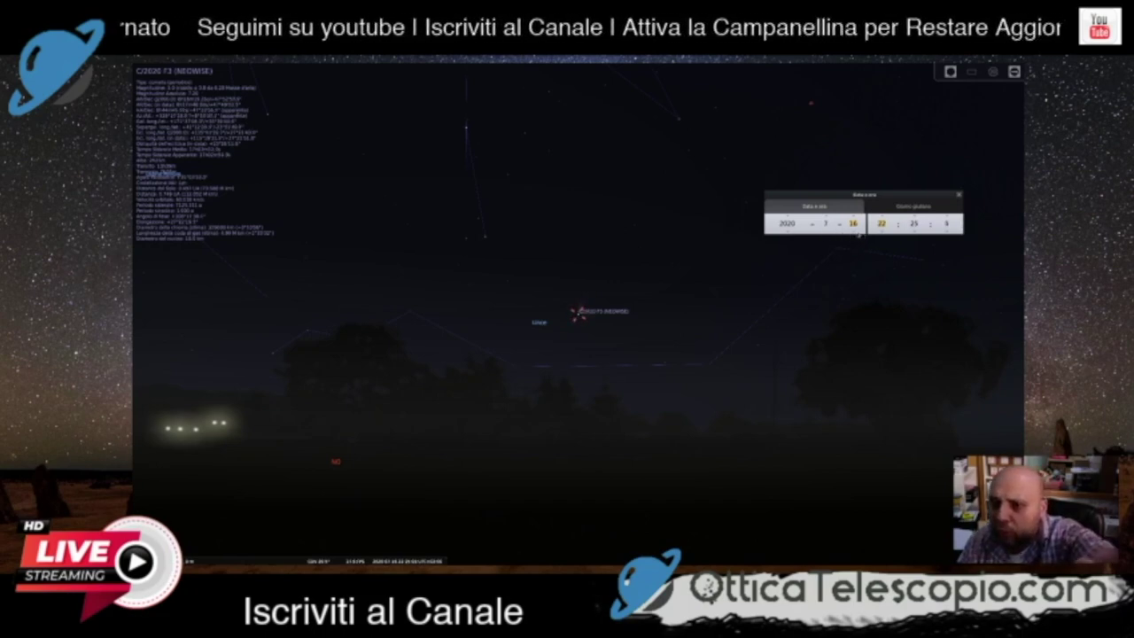
# Step the simulated date back day by day to 10 July 2020, keeping the hour at 22.
pyautogui.click(855, 233)
pyautogui.click(854, 232)
pyautogui.click(854, 233)
pyautogui.click(855, 232)
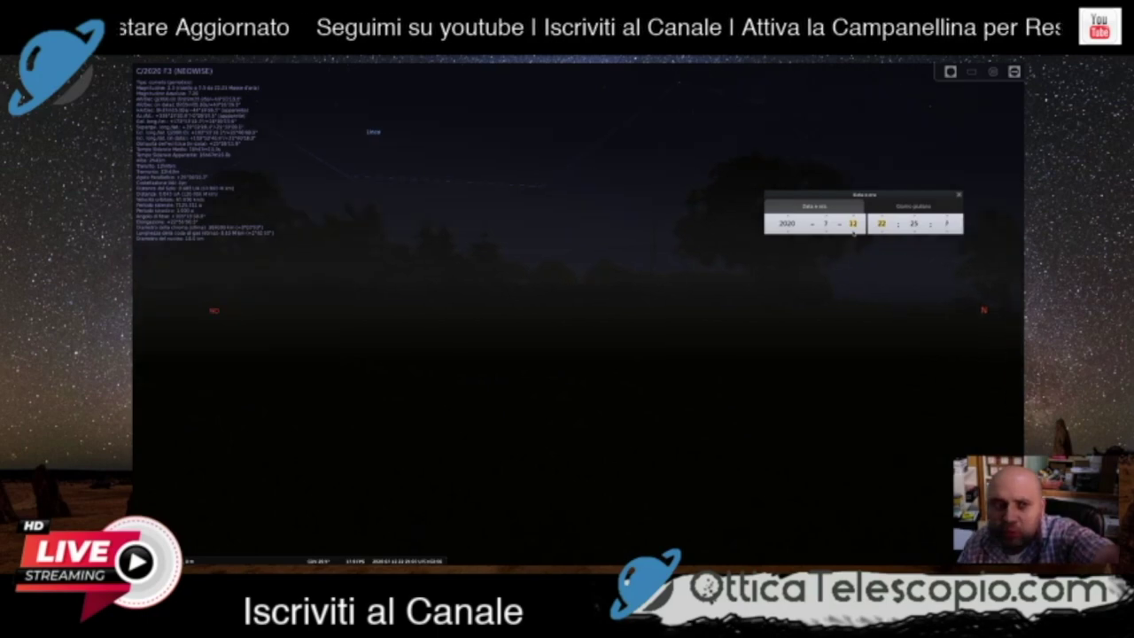
pyautogui.scroll(-3, 855, 232)
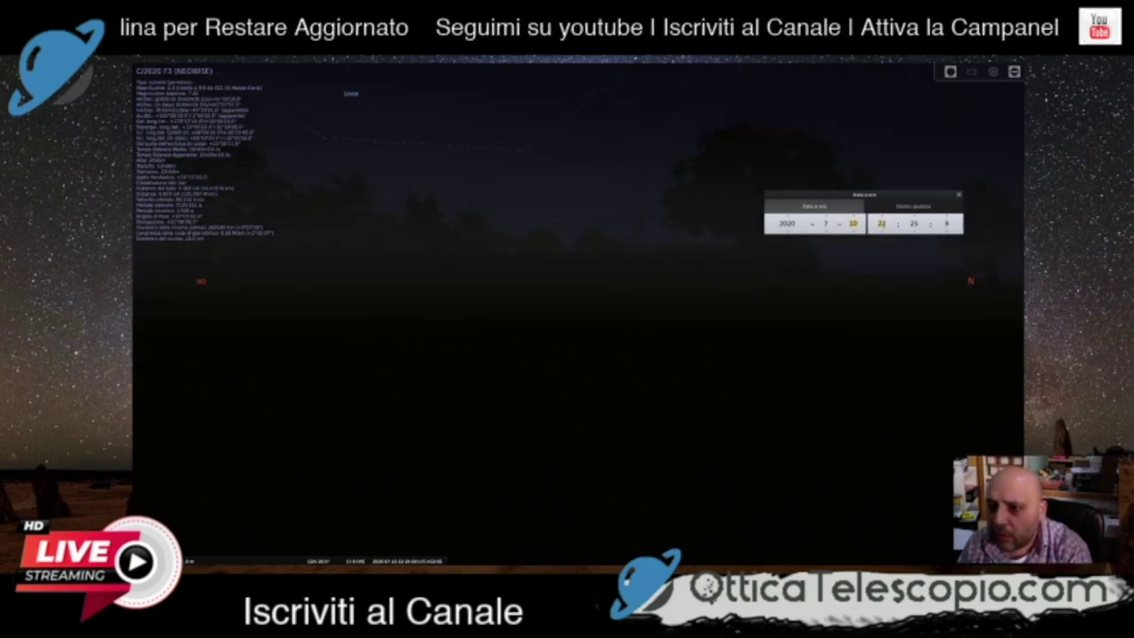
# Set the simulated date to 11 July 2020 and the hour to 4, and inspect the comet's tail and surrounding sky.
pyautogui.scroll(4, 882, 232)
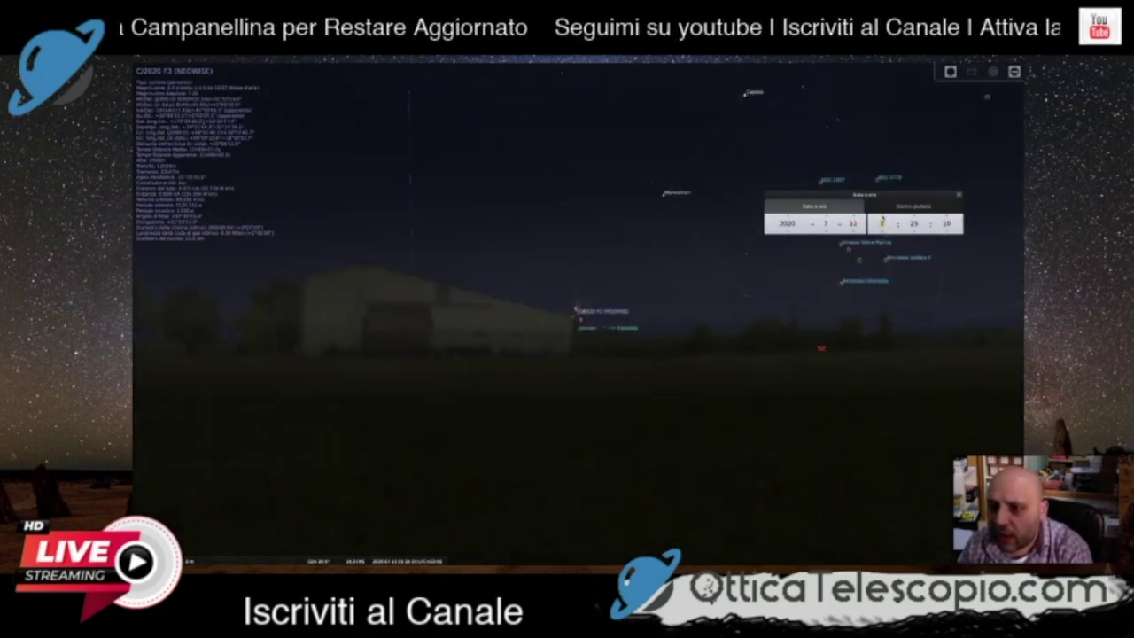
pyautogui.scroll(-3, 883, 222)
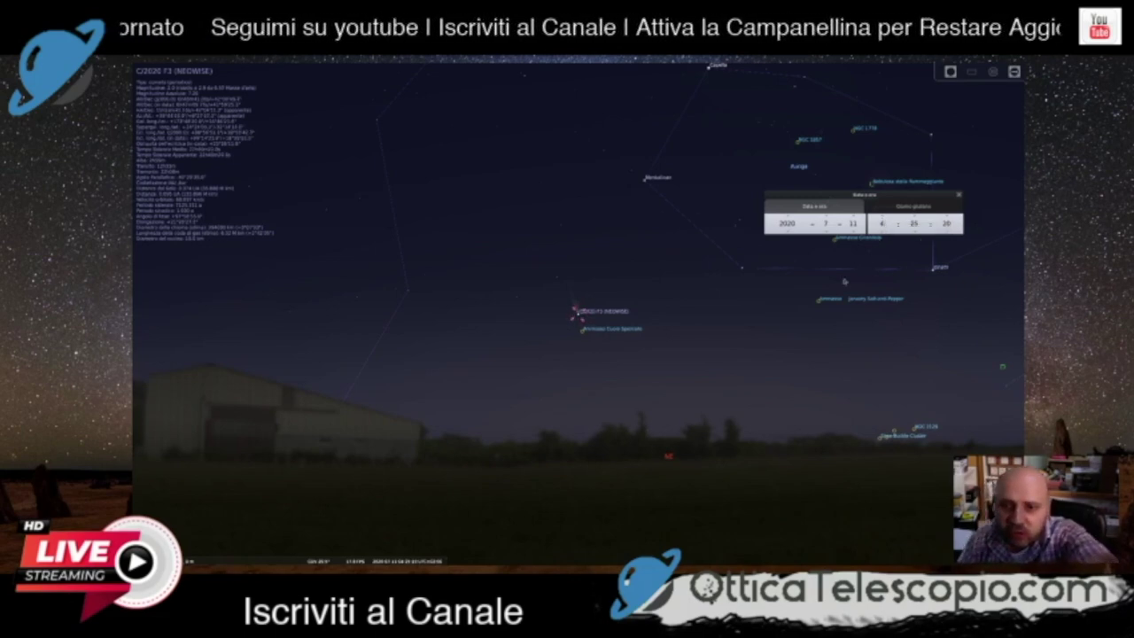
pyautogui.scroll(5, 576, 310)
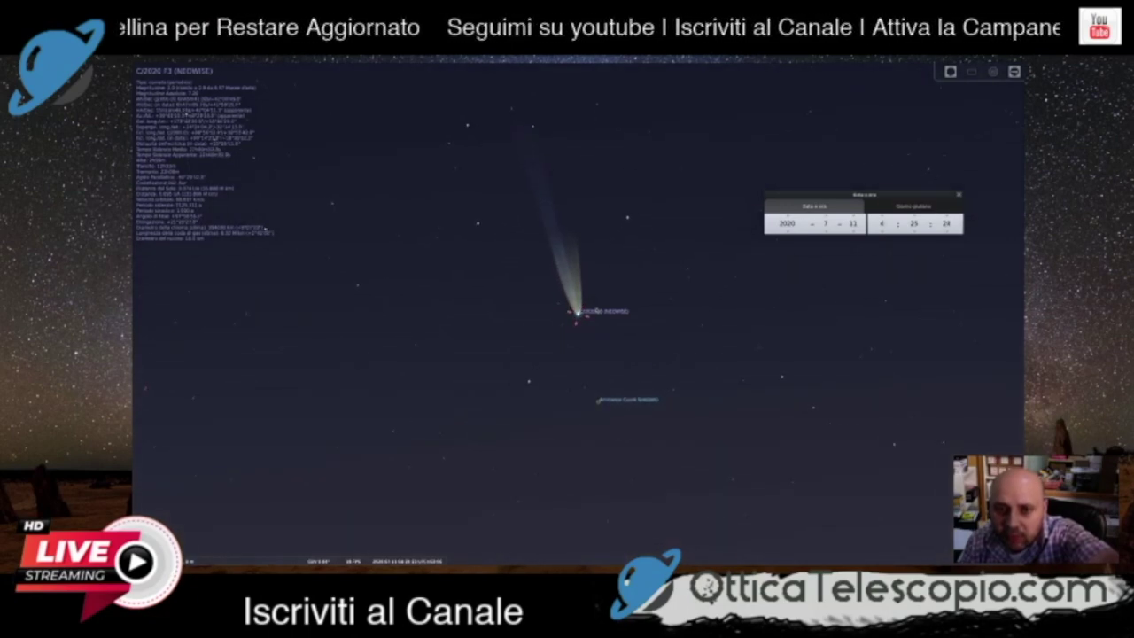
pyautogui.scroll(-5, 576, 310)
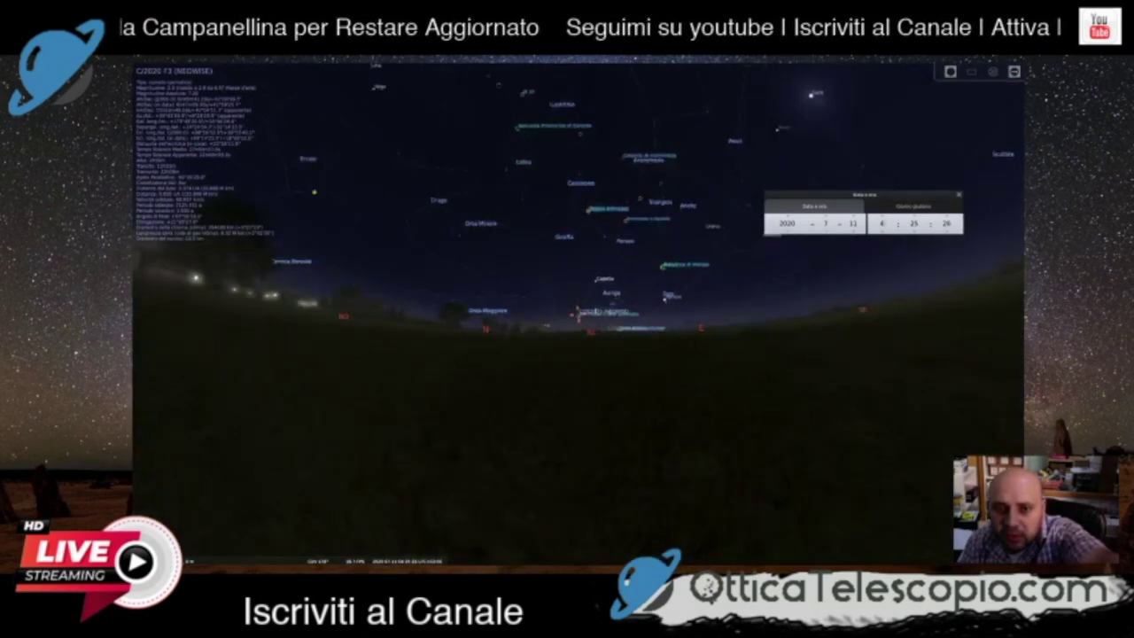
pyautogui.scroll(5, 576, 310)
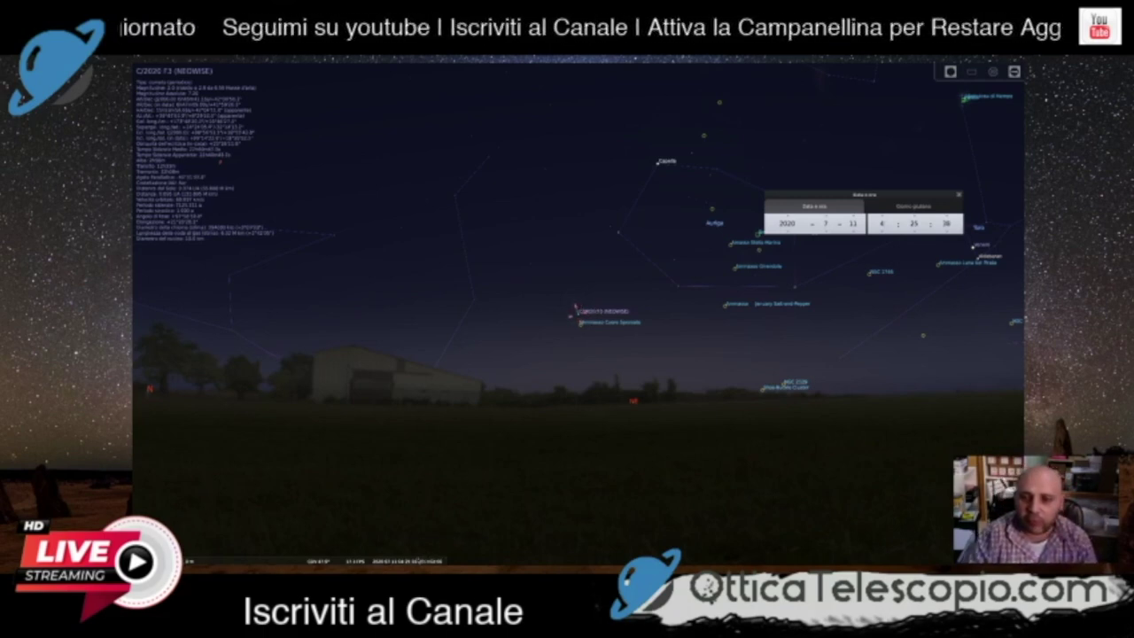
pyautogui.moveTo(414, 558)
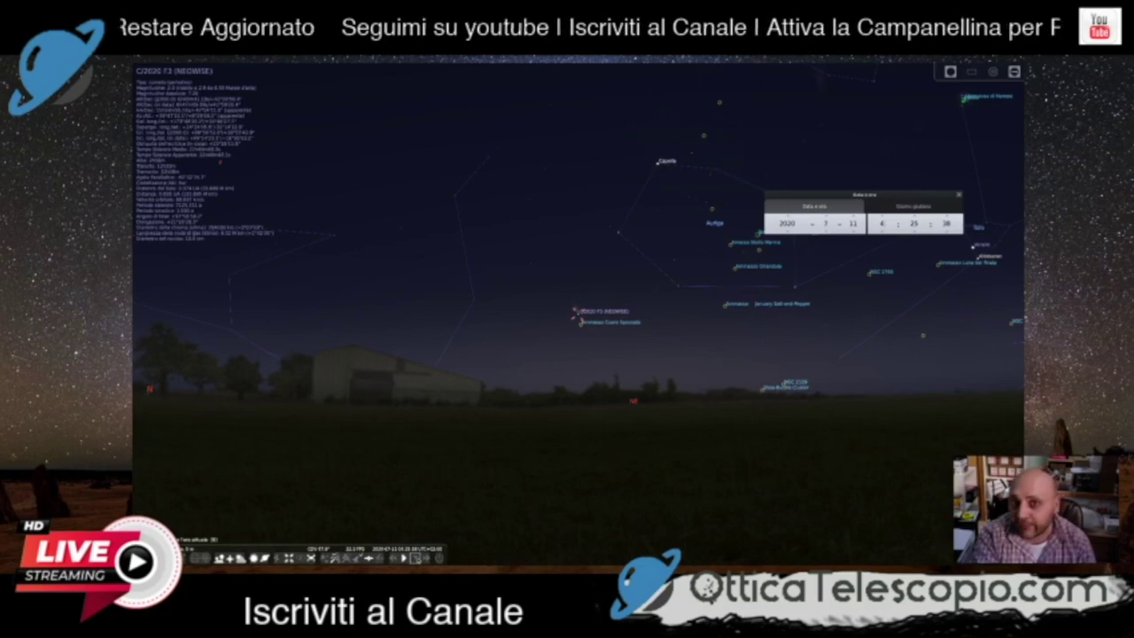